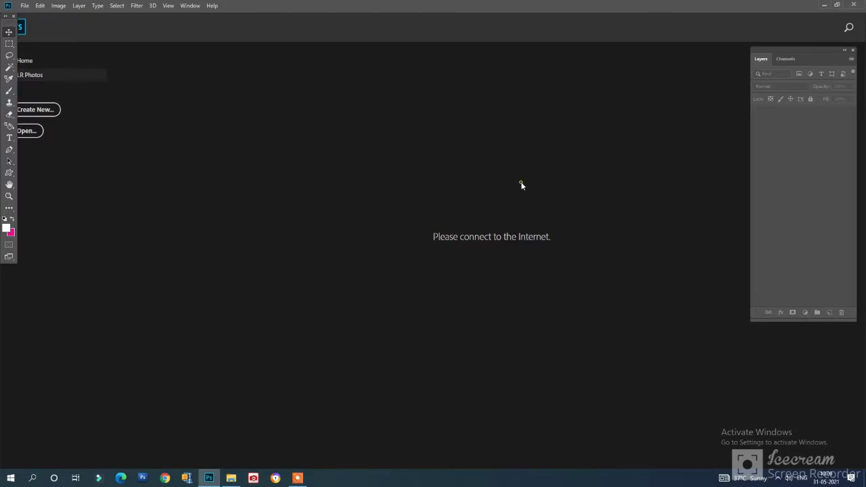
Step: Drag DSC_1607 from the Pictures folder onto Photoshop to open it
key("alt+Tab")
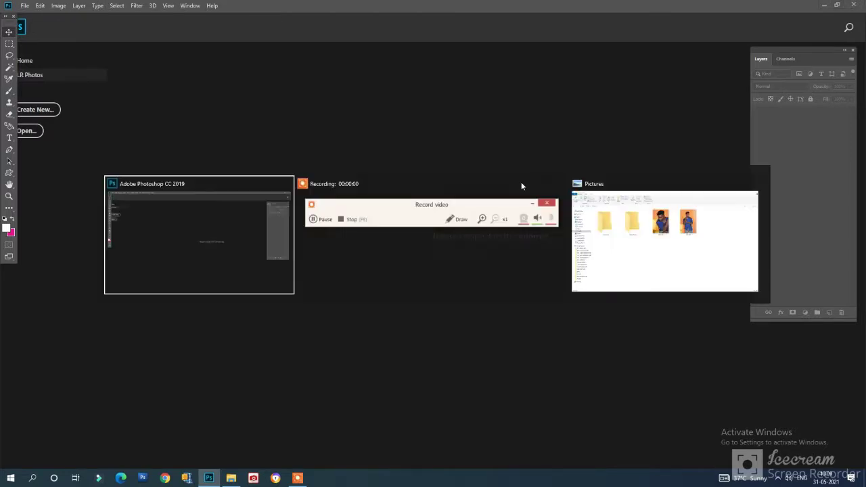
left_click(24, 5)
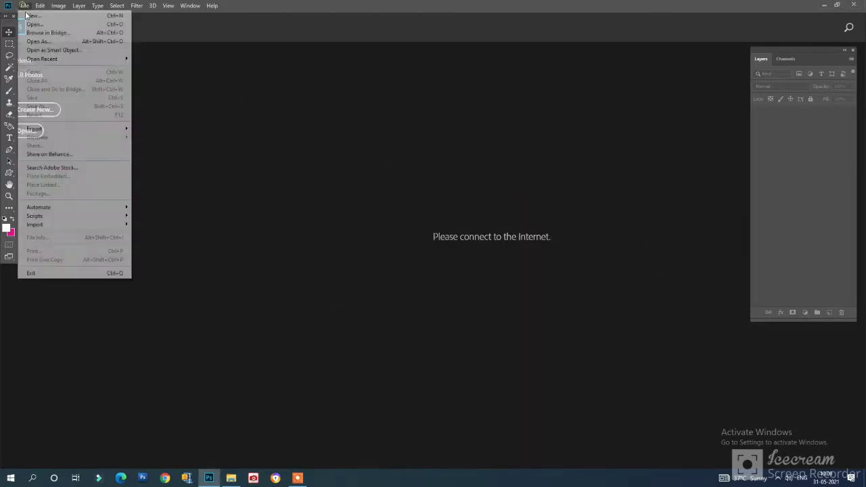
left_click(224, 108)
key("alt+Tab")
left_click(645, 272)
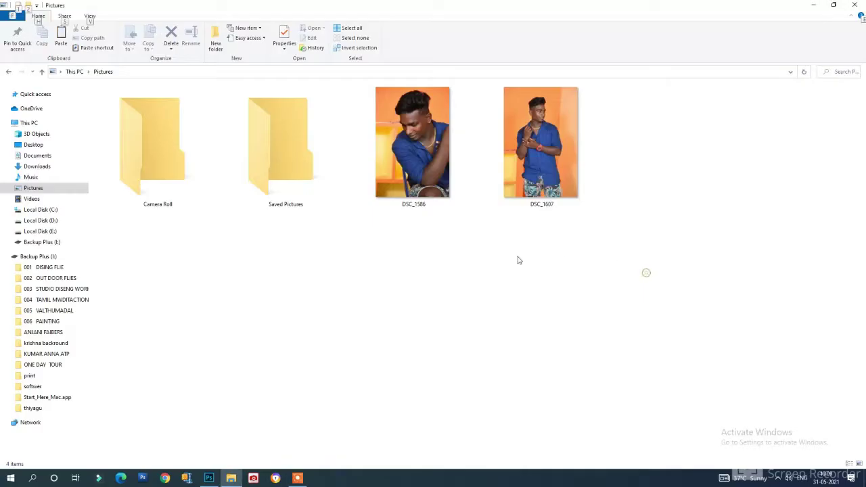
left_click_drag(441, 249, 626, 207)
left_click(630, 253)
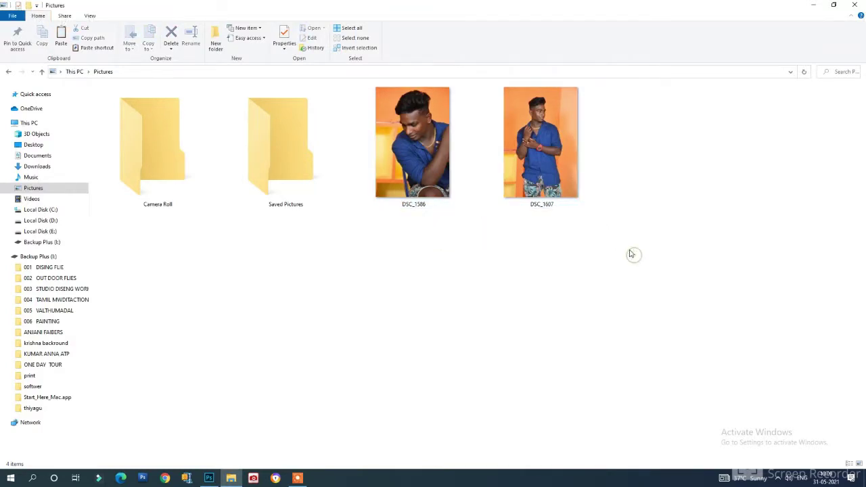
left_click_drag(554, 124, 399, 264)
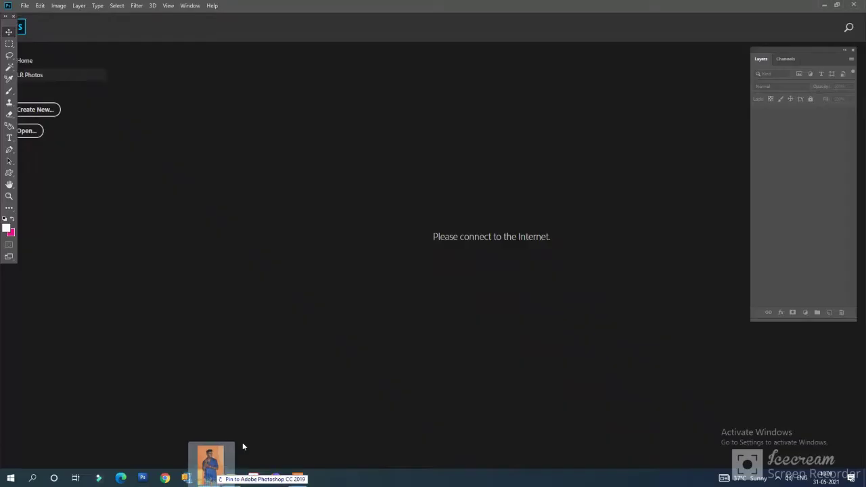
Step: Raise the DSC_1607 Levels midtone to 1.37, then zoom in on the man's head
key("ctrl+plus")
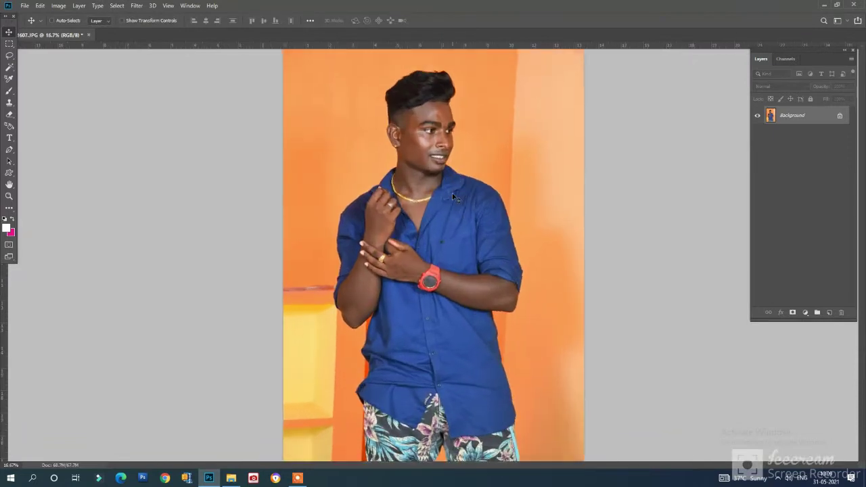
key("ctrl+plus")
left_click_drag(427, 102, 422, 286)
key("ctrl+l")
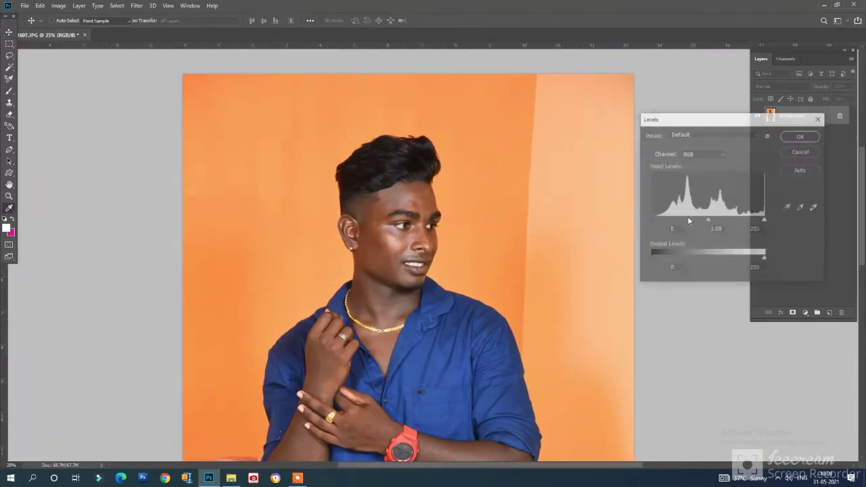
left_click_drag(706, 221, 695, 222)
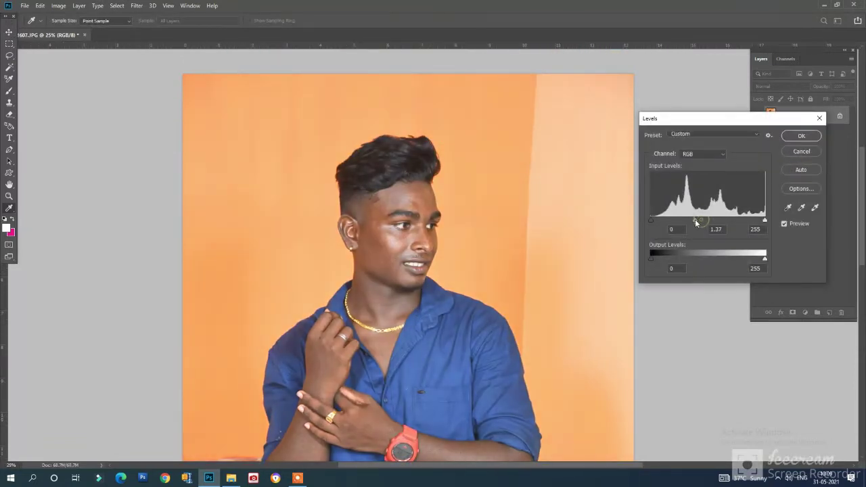
key("Return")
key("ctrl+plus")
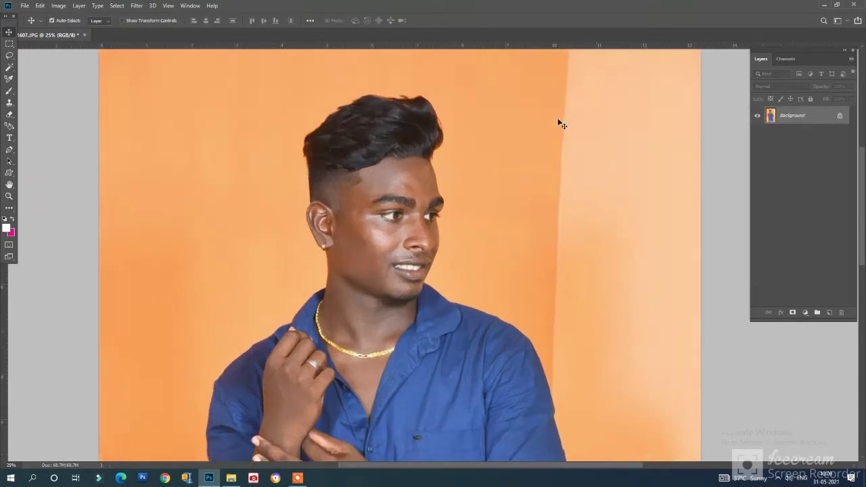
left_click_drag(468, 122, 500, 181)
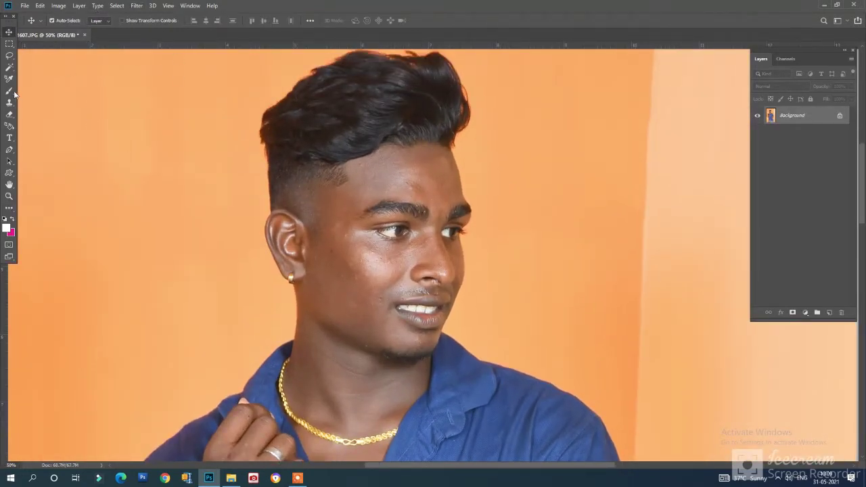
Step: Quick-select the man's hair, face, neck, shirt and both sleeves
left_click(10, 68)
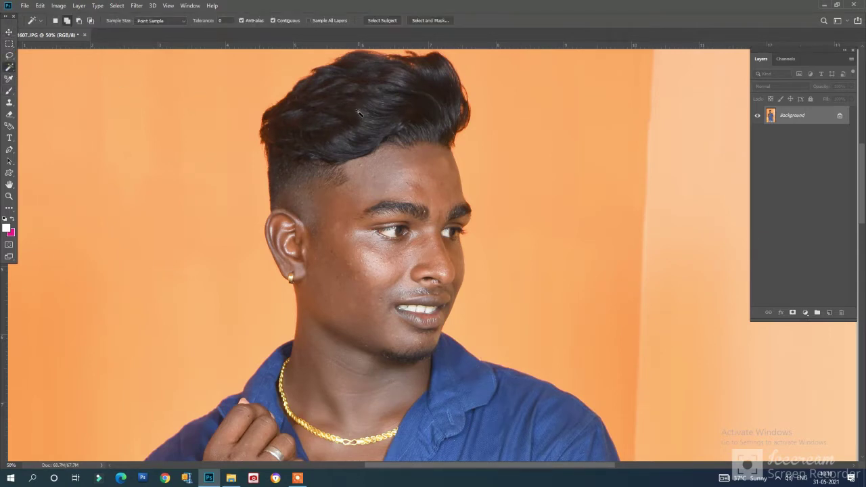
key("shift+w")
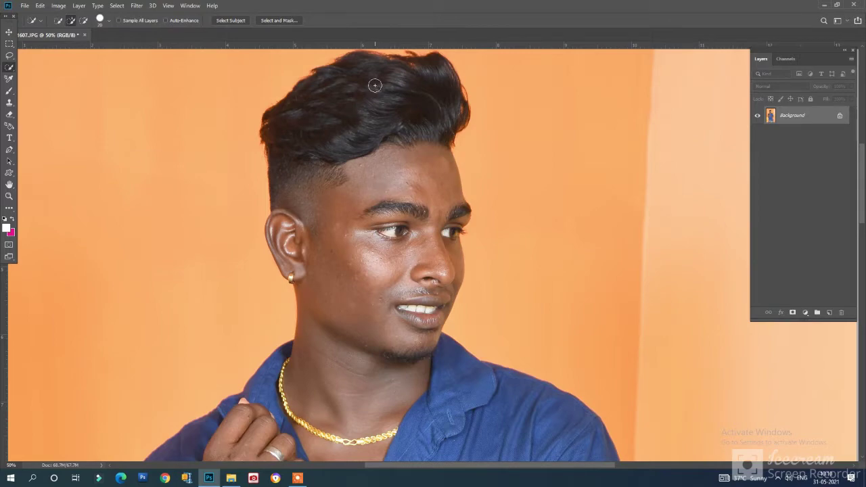
left_click_drag(339, 171, 367, 215)
left_click_drag(356, 247, 407, 155)
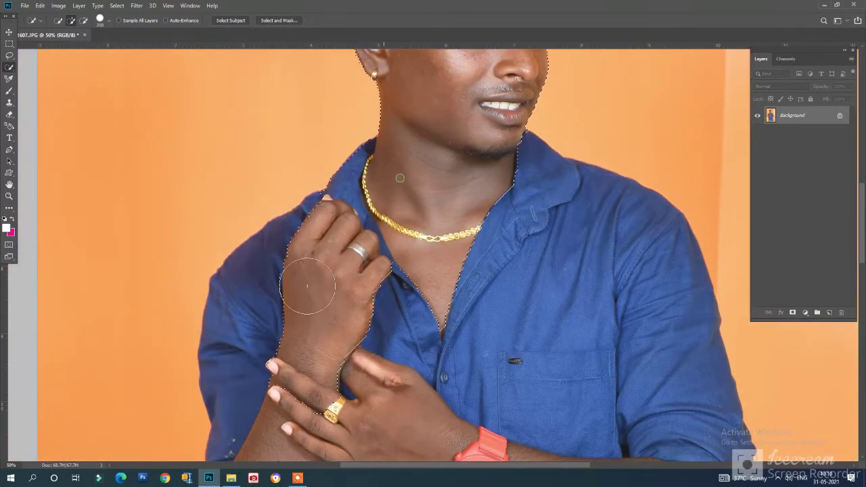
left_click_drag(307, 286, 244, 301)
left_click_drag(544, 203, 594, 217)
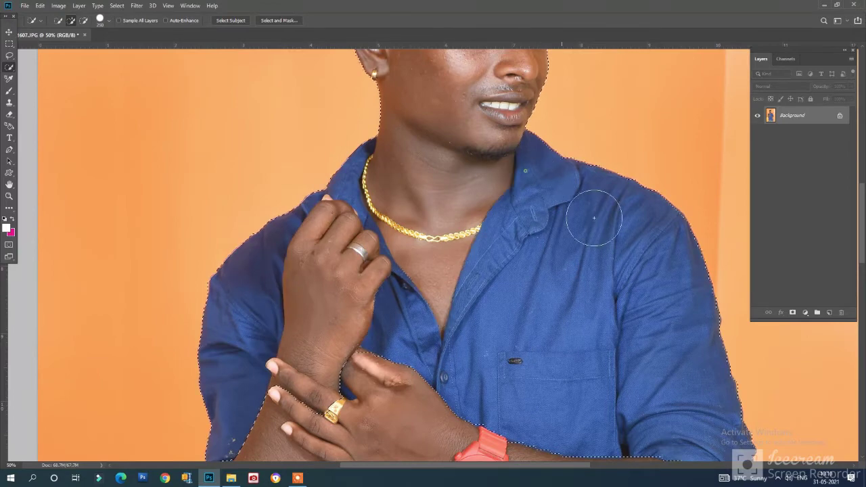
Step: Feather the selection by 1.5 px
scroll(474, 270, "down", 3)
scroll(474, 271, "down", 4)
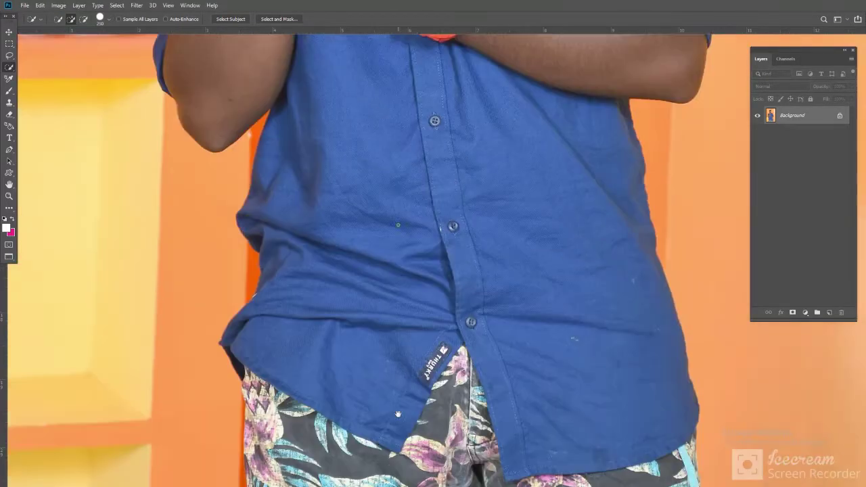
scroll(430, 287, "up", 3)
scroll(431, 287, "up", 5)
scroll(418, 316, "up", 2)
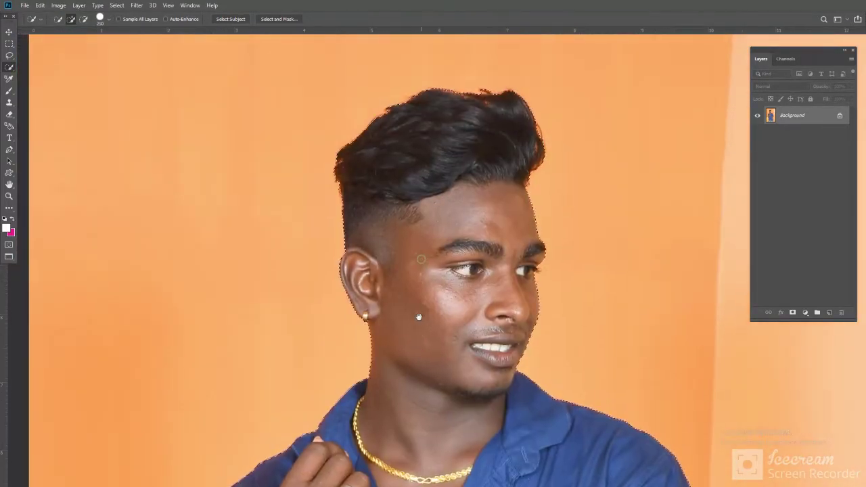
key("ctrl+minus")
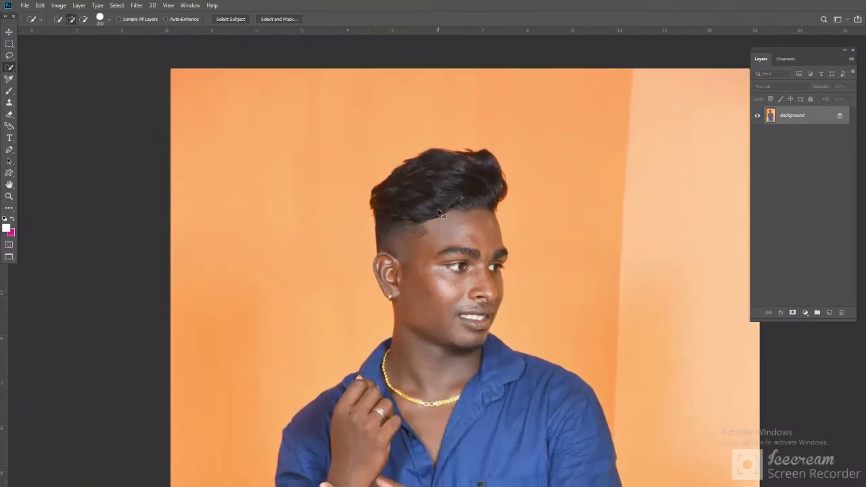
key("ctrl+minus")
key("shift+F6")
key("Return")
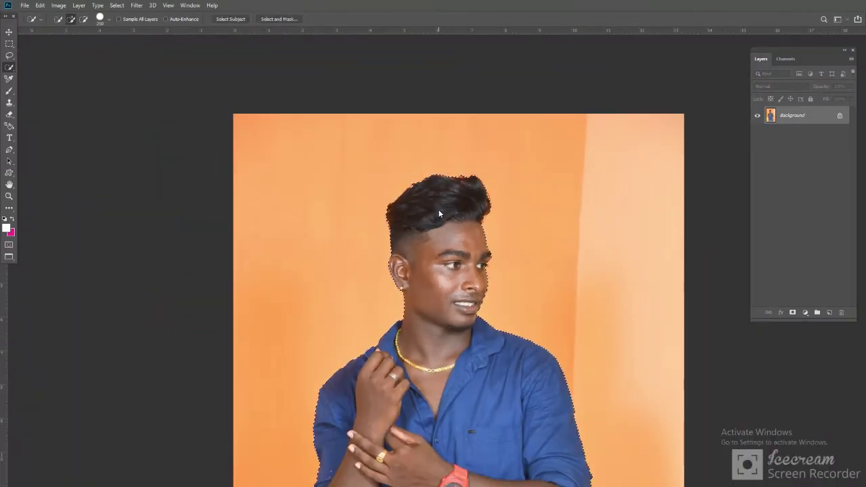
Step: Refine the edge in Select and Mask (feather 9.6 px, radius 50 px) and output a layer mask
left_click(287, 21)
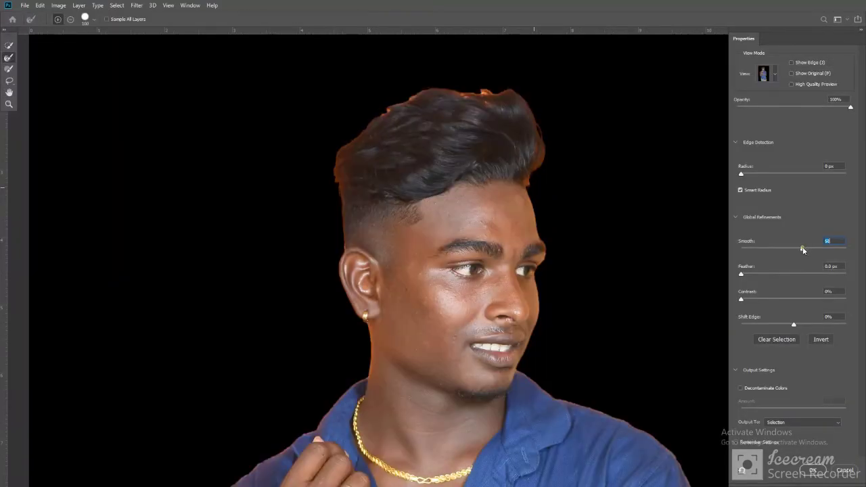
left_click_drag(741, 274, 782, 276)
left_click(737, 142)
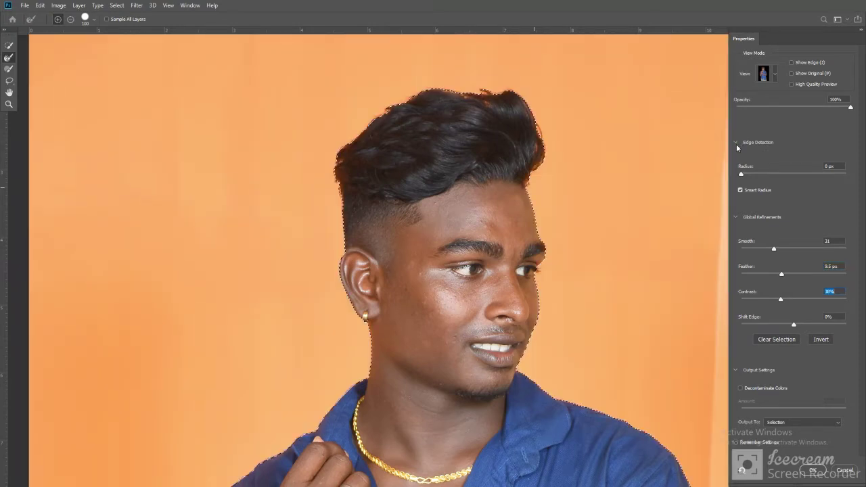
left_click(735, 143)
left_click(736, 142)
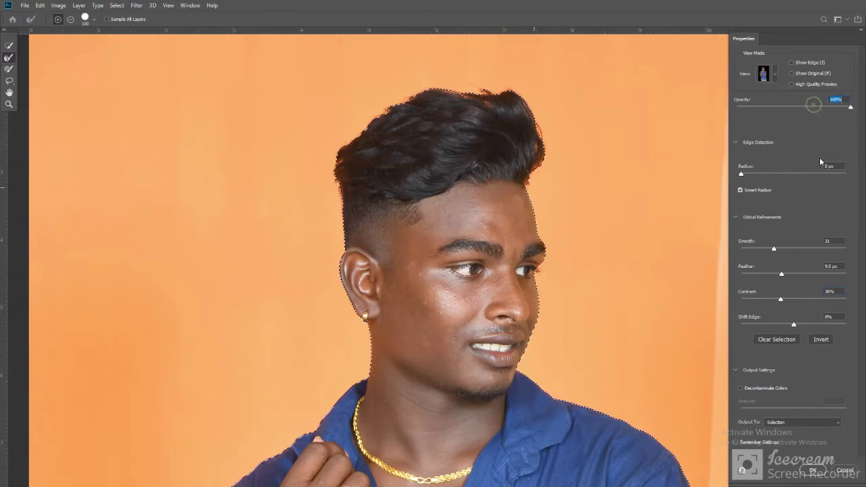
left_click(761, 190)
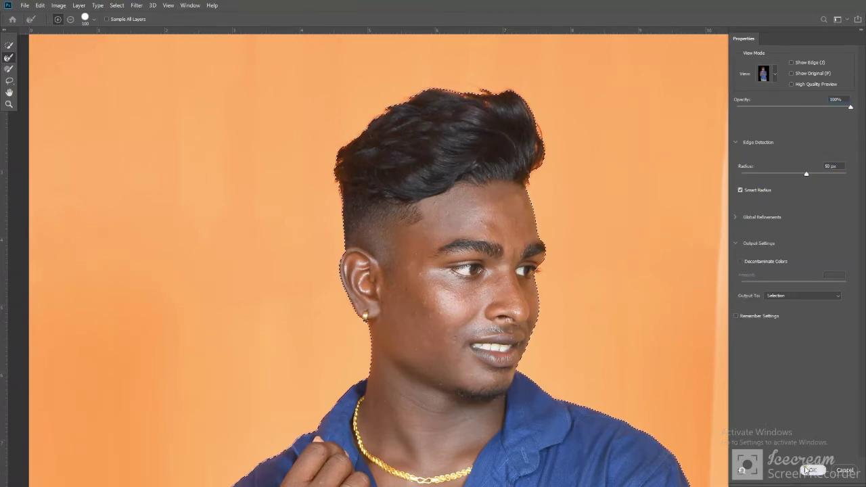
left_click(807, 470)
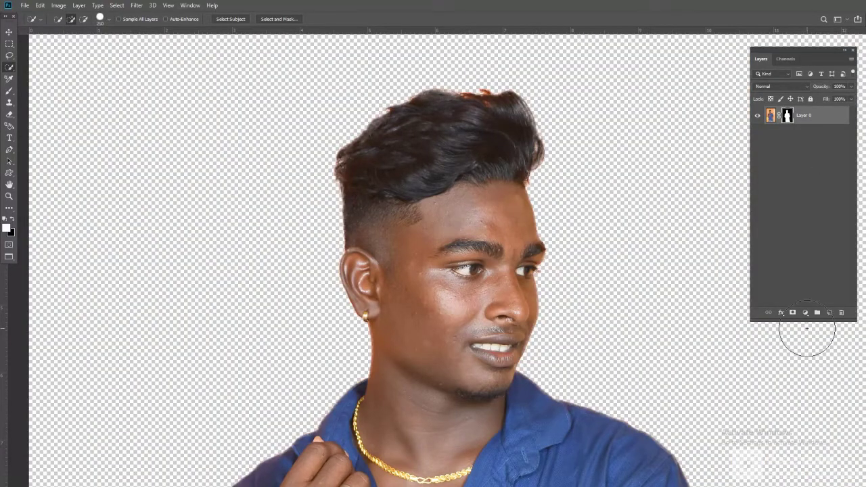
Step: Put the grey fill layer beneath the man and run the Portraiture plug-in on him
left_click_drag(787, 122, 788, 138)
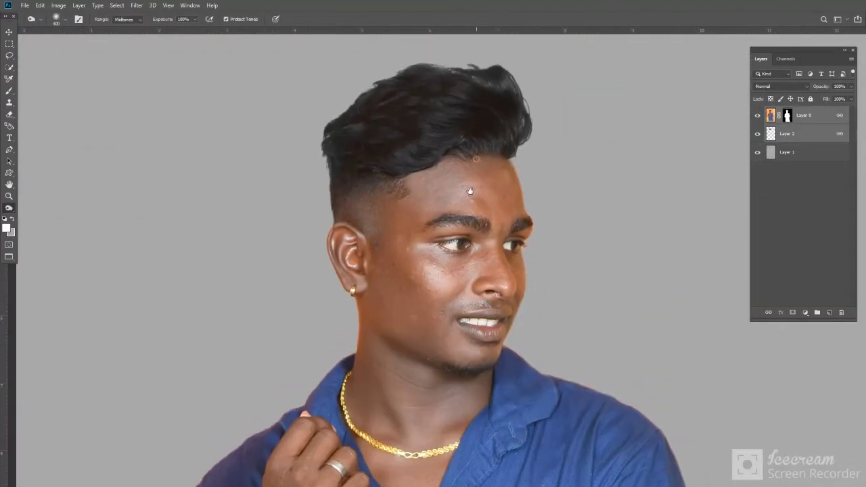
left_click(135, 5)
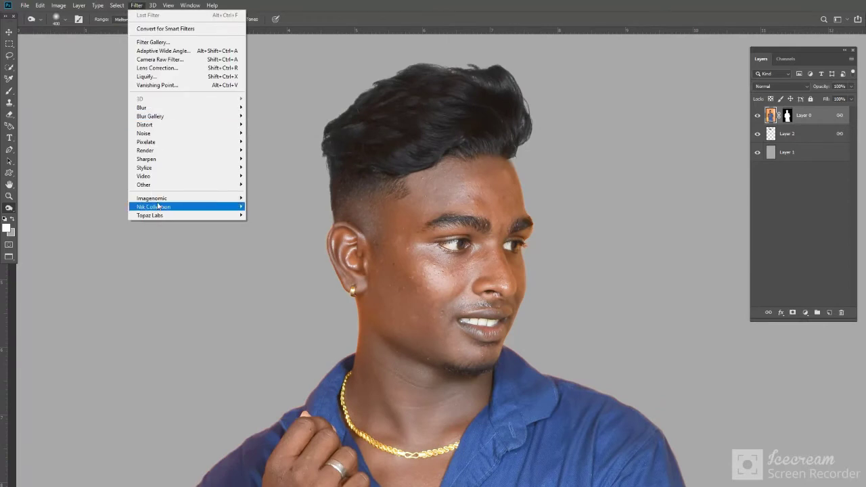
left_click(272, 209)
left_click(610, 90)
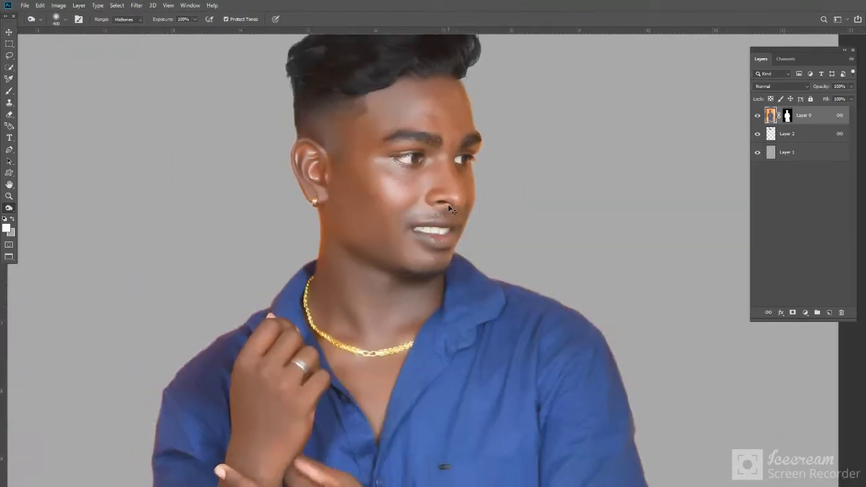
Step: Shift the man slightly right and create a new 24×8 in, 300 ppi document
key("ctrl+minus")
key("ctrl+minus")
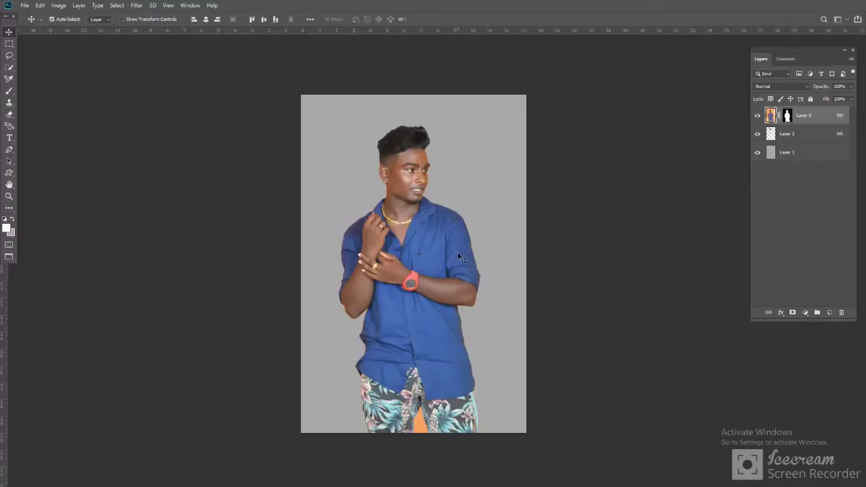
left_click_drag(421, 252, 448, 251)
key("ctrl+n")
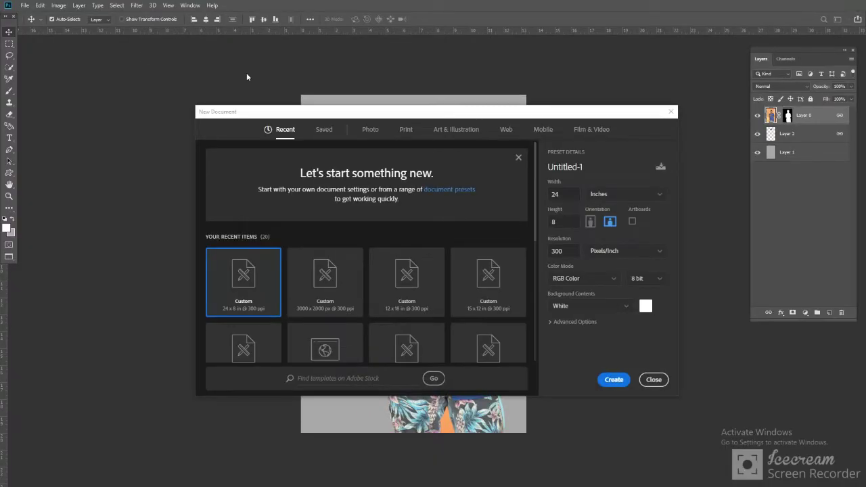
key("Return")
key("Return")
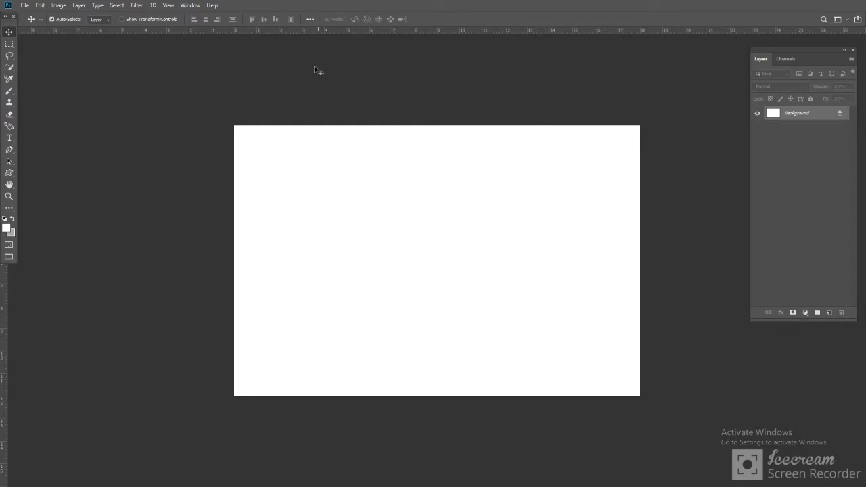
Step: Drag the cut-out standing man into the new document
key("f")
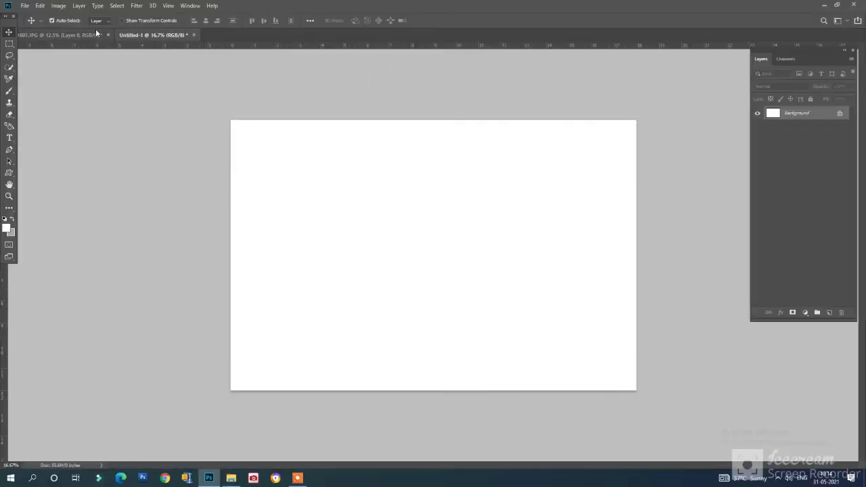
left_click(95, 32)
mouse_move(373, 261)
left_mouse_down()
mouse_move(184, 39)
mouse_move(435, 276)
left_mouse_up()
Step: Scale the standing man down, move him right of centre and rotate him upright
key("ctrl+t")
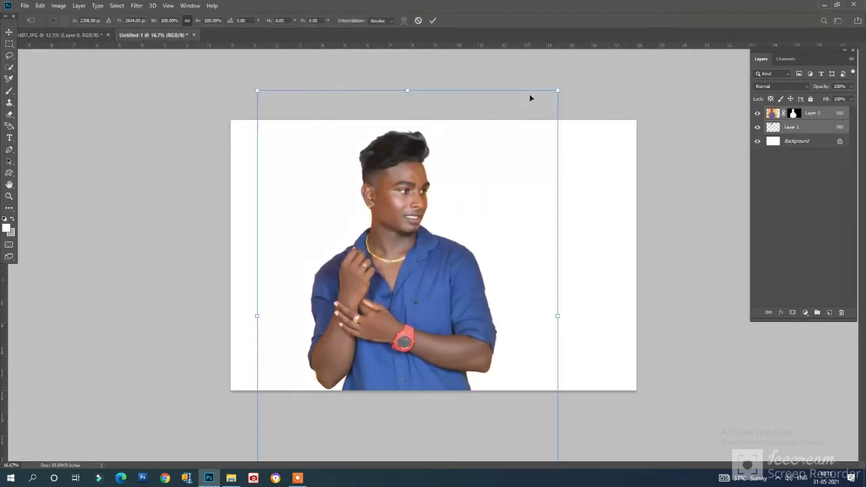
left_click_drag(555, 89, 512, 266)
mouse_move(400, 346)
left_mouse_down()
mouse_move(486, 235)
mouse_move(503, 235)
left_mouse_up()
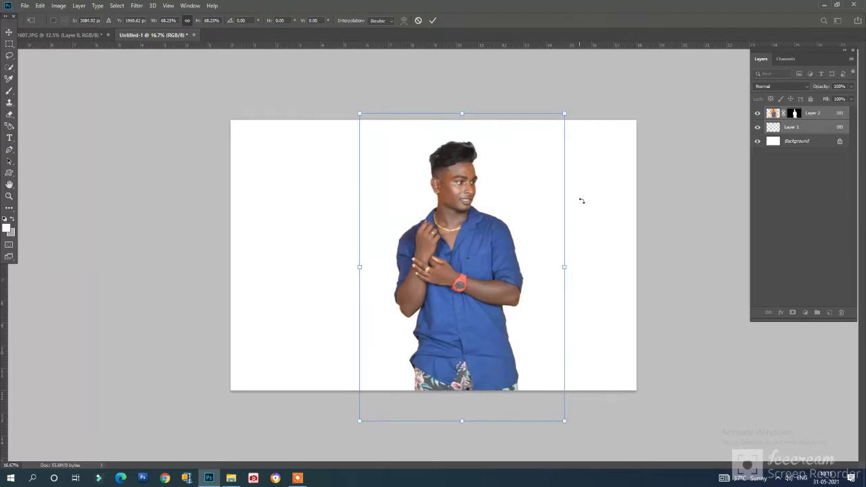
left_click_drag(579, 199, 588, 179)
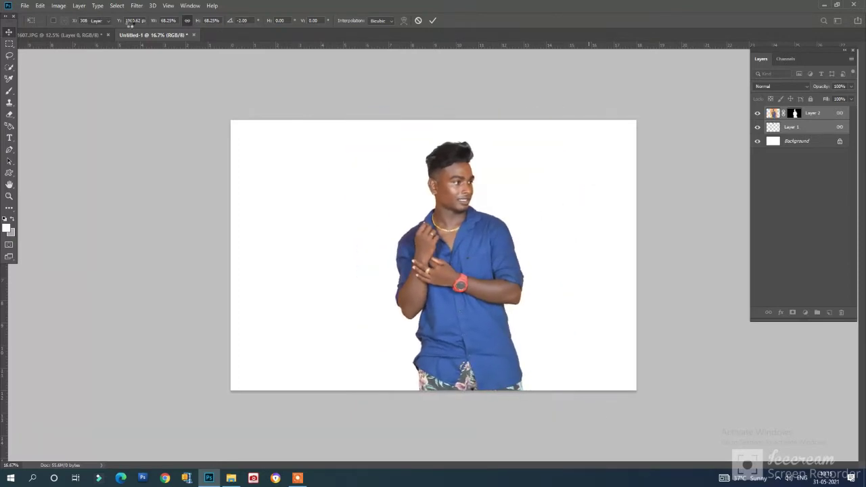
key("Return")
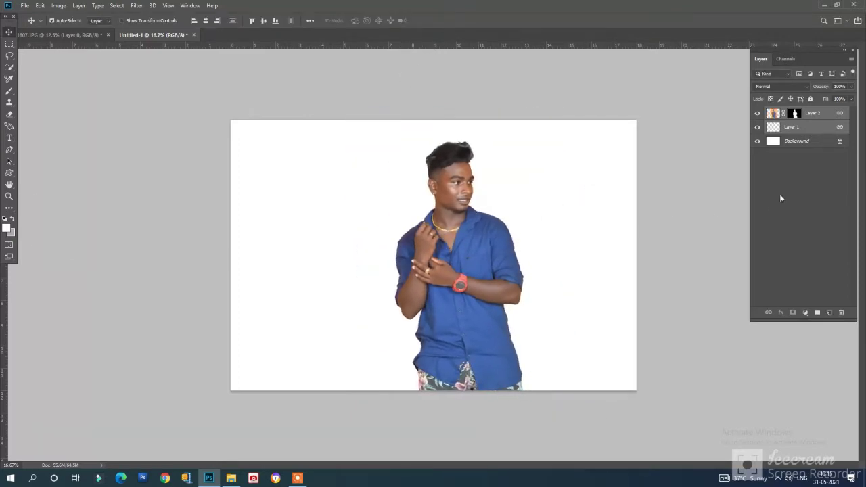
Step: Add a light blue (#48c0f8) Solid Color fill layer above the Background
left_click(797, 141)
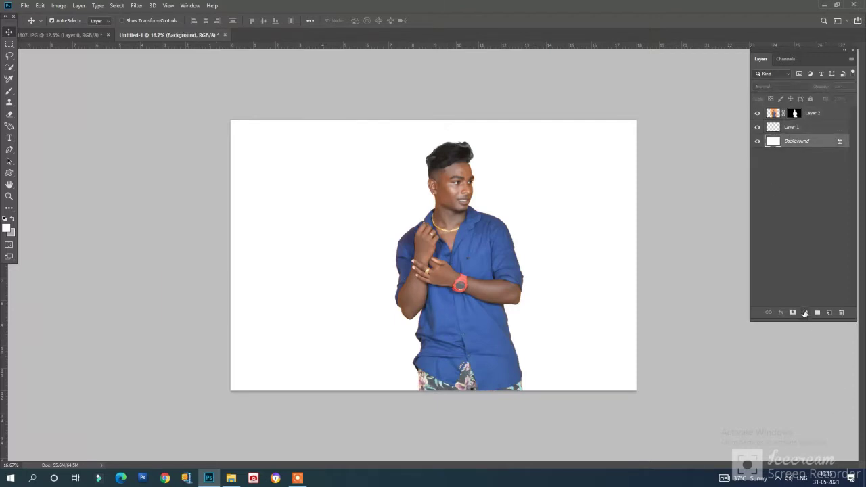
left_click(804, 312)
left_click(820, 146)
left_click(803, 312)
left_click(823, 154)
left_click(750, 275)
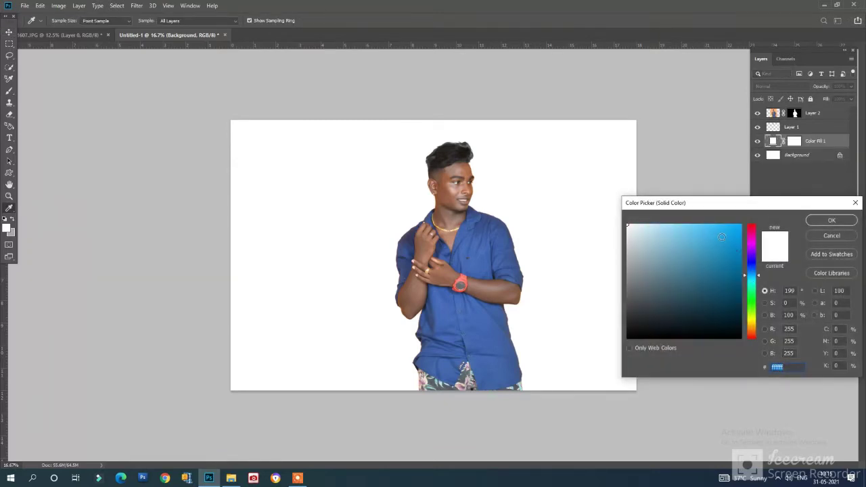
left_click_drag(721, 236, 708, 227)
left_click(825, 221)
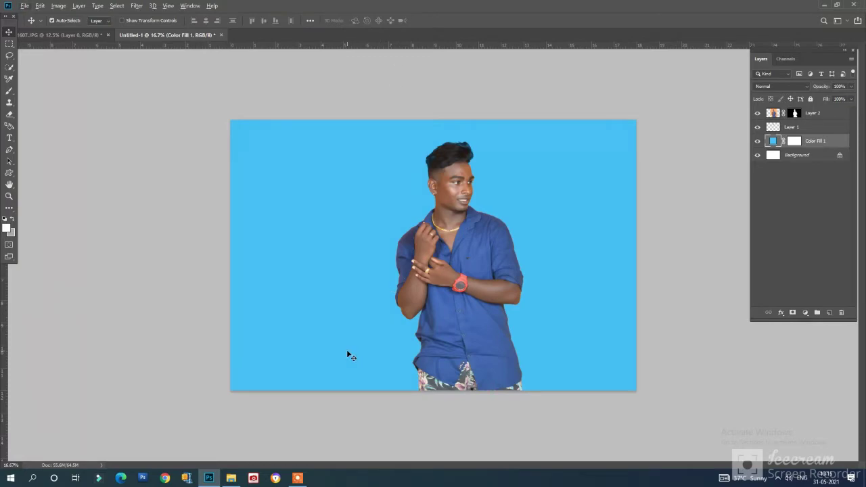
Step: Open DSC_1586 in Photoshop and drag its Levels midtone slider to brighten it
left_click(230, 478)
mouse_move(419, 169)
left_mouse_down()
mouse_move(382, 109)
mouse_move(446, 24)
left_mouse_up()
key("ctrl+plus")
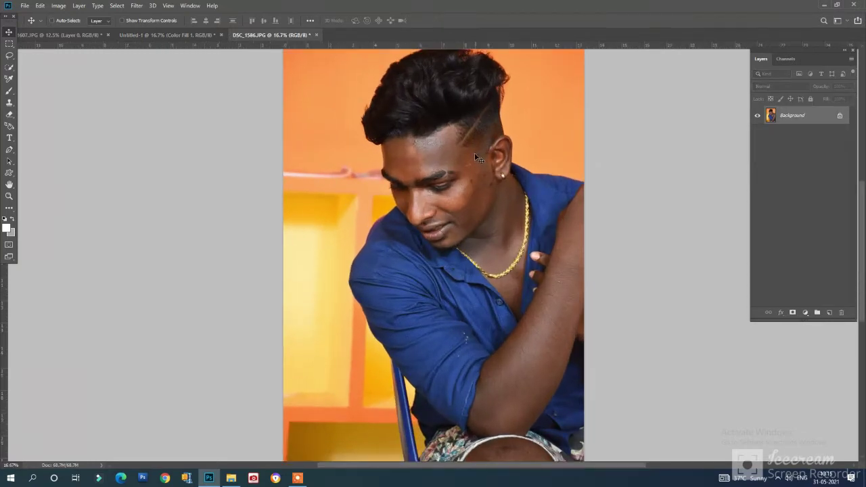
key("ctrl+l")
left_click_drag(708, 221, 685, 221)
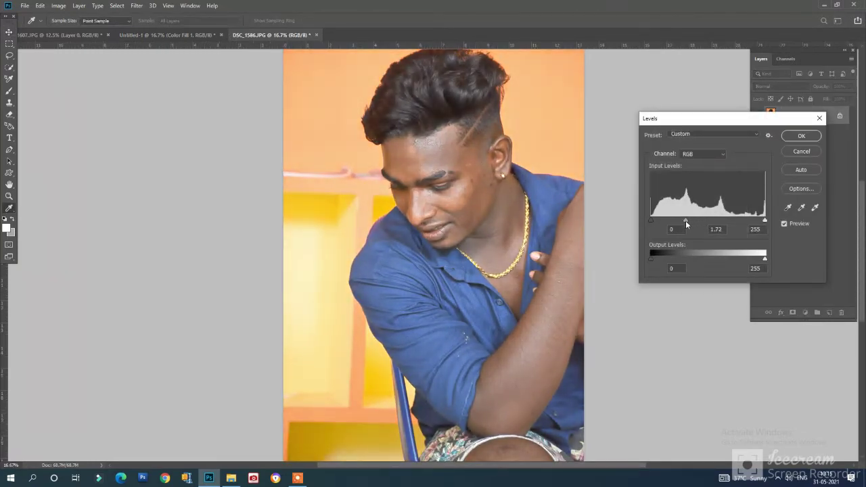
Step: Apply the Levels brightening, Quick-select the seated man and copy him to a new layer
key("Return")
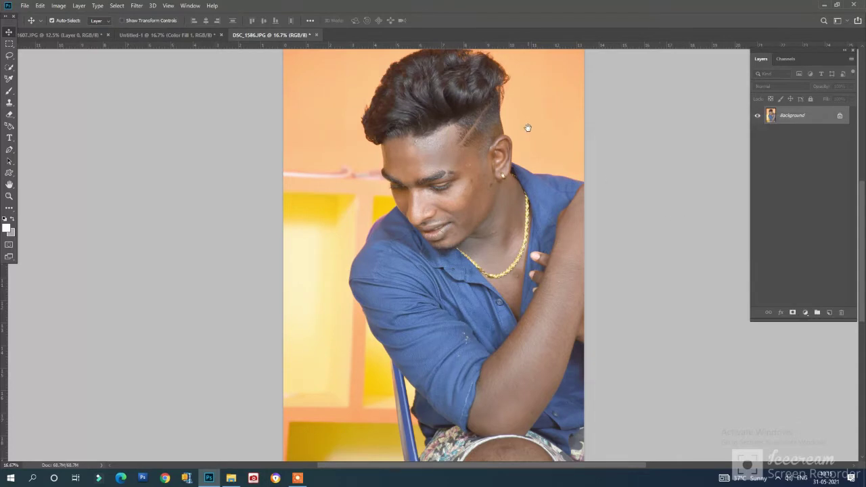
left_click_drag(528, 165, 492, 190)
key("w")
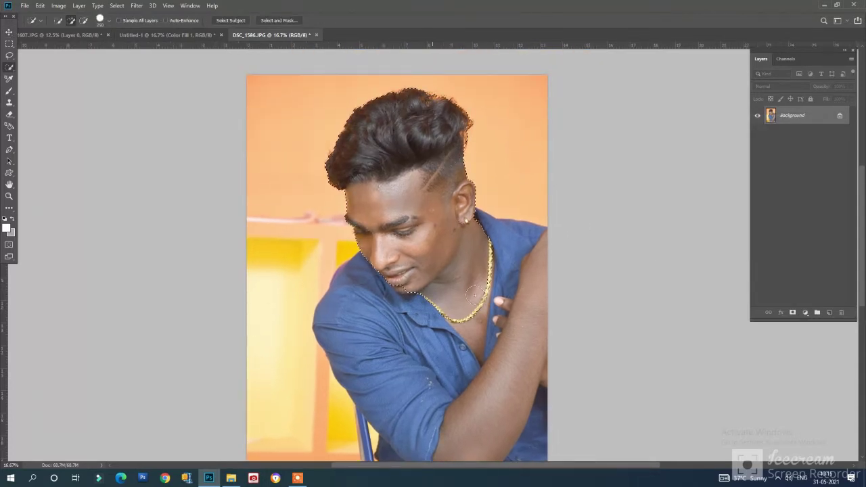
key("ctrl+j")
key("ctrl+plus")
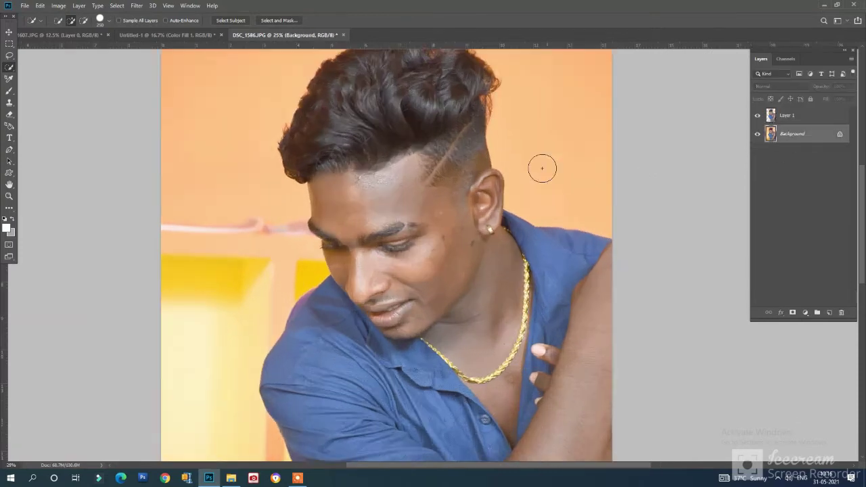
Step: Erase leftover background and darken the man's hair with Levels on the cut-out layers
key("j")
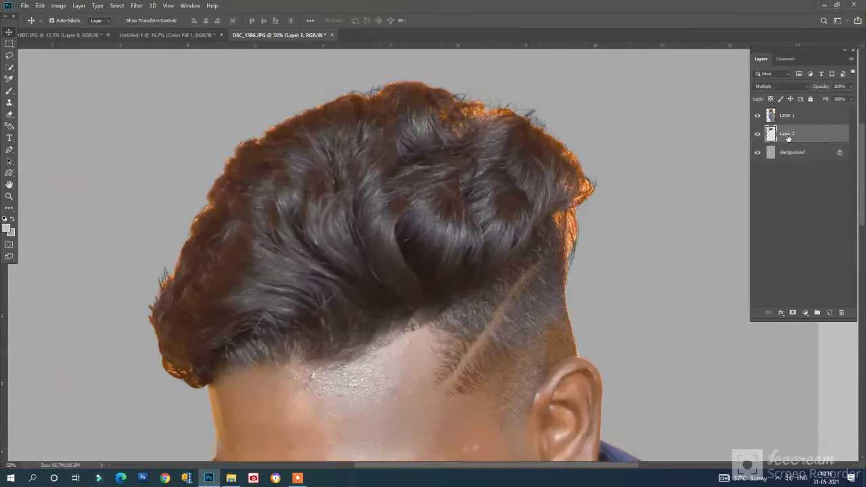
key("e")
left_click(785, 115)
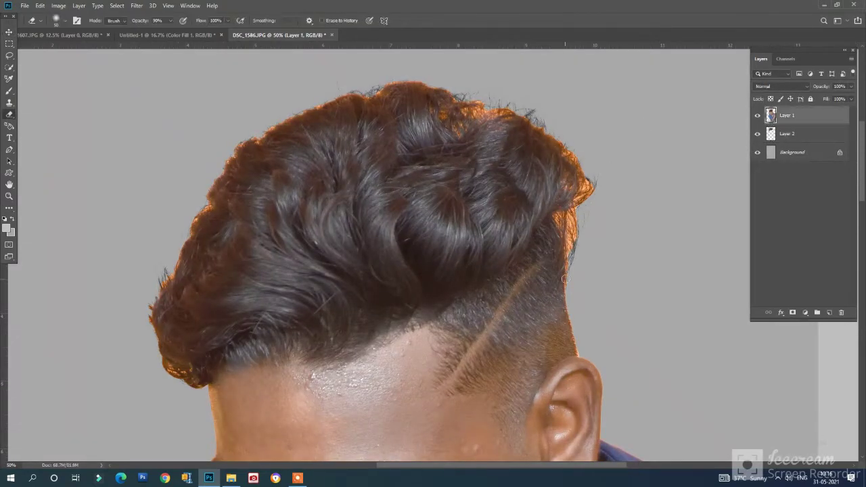
key("ctrl+l")
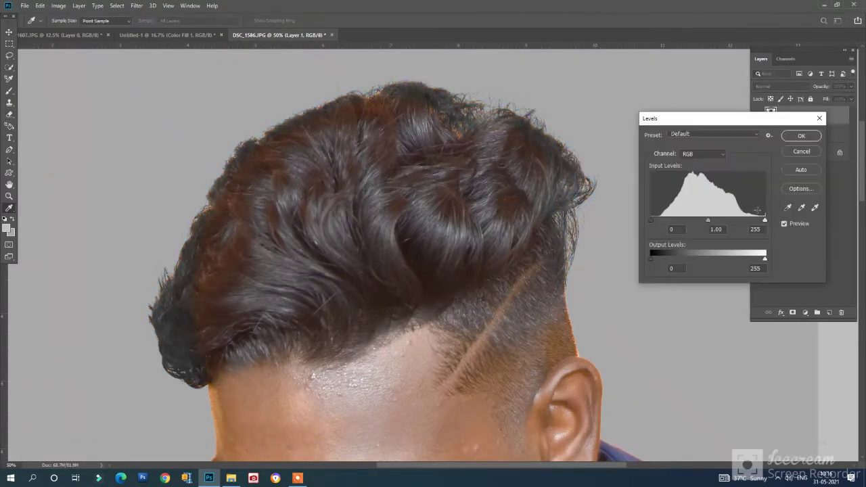
left_click_drag(707, 220, 708, 220)
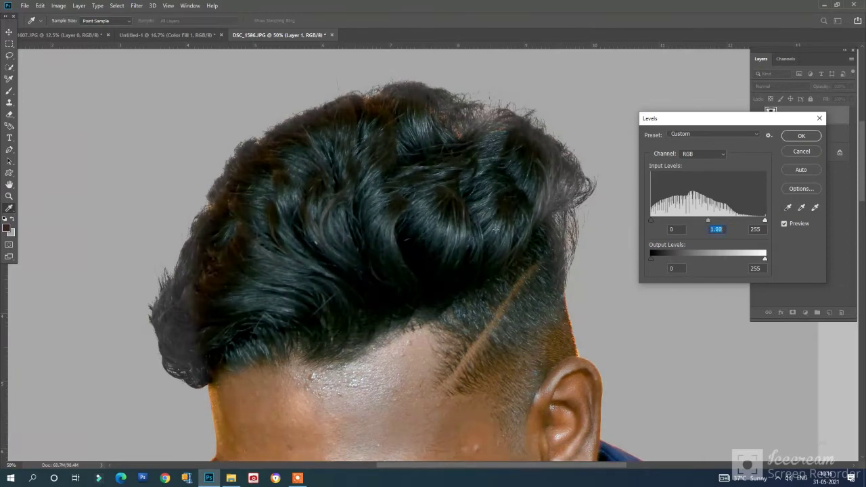
key("Escape")
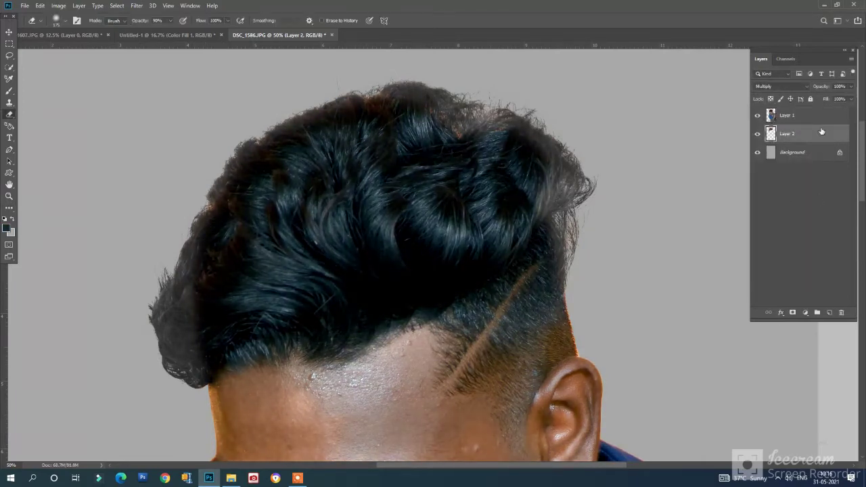
key("ctrl+l")
key("Escape")
Step: Dodge the cut-out, smooth it with Portraiture, and clean its fringe with Layer > Matting
key("o")
key("alt+bracketright")
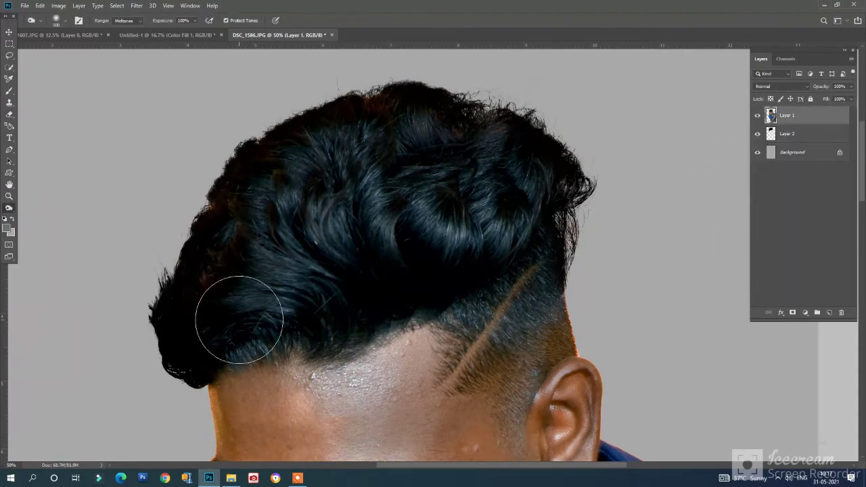
scroll(532, 251, "down", 5)
key("ctrl+0")
left_click(136, 5)
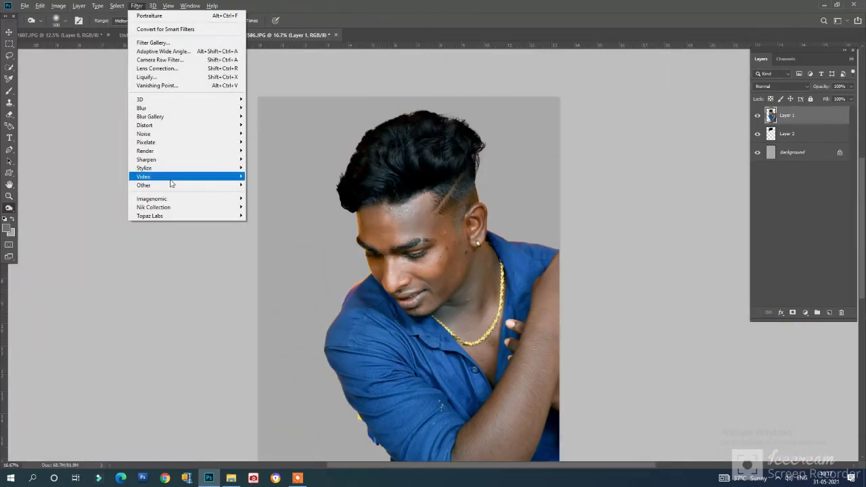
left_click(271, 197)
left_click(612, 97)
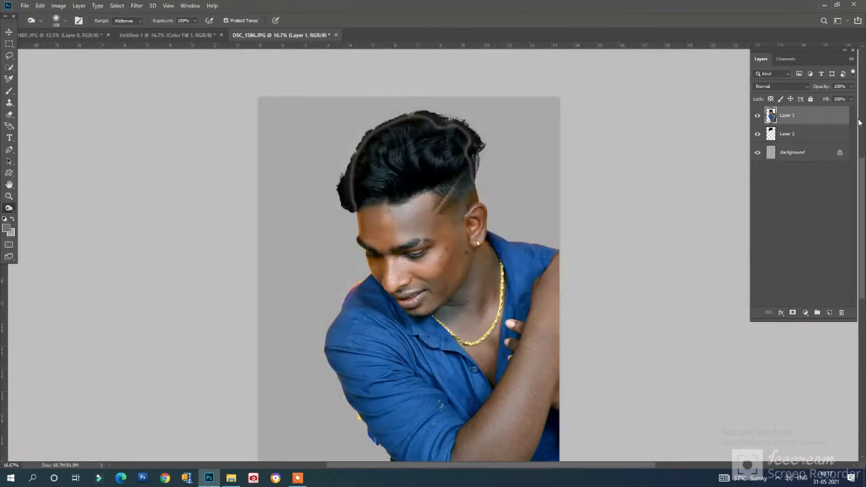
left_click(78, 5)
left_click(203, 387)
Step: Drag the seated cut-out into Untitled-1 and position both figures on the poster
key("v")
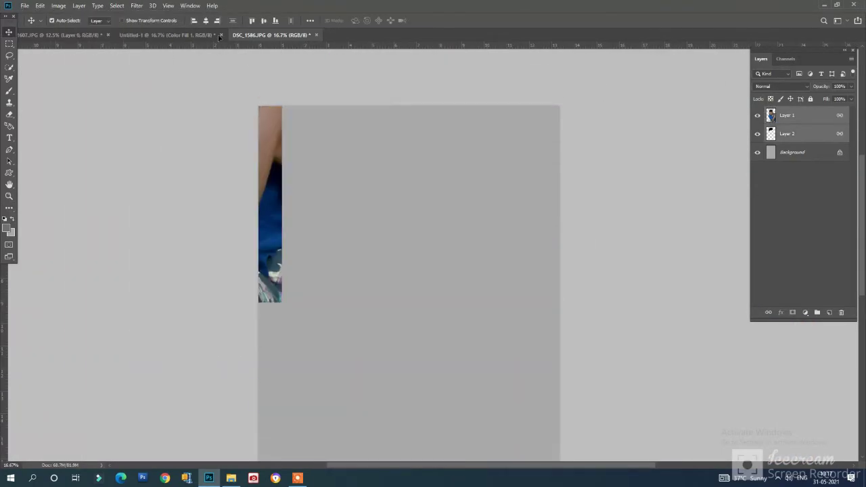
left_click_drag(439, 271, 366, 257)
key("ctrl+t")
key("Return")
left_click_drag(417, 173, 512, 223)
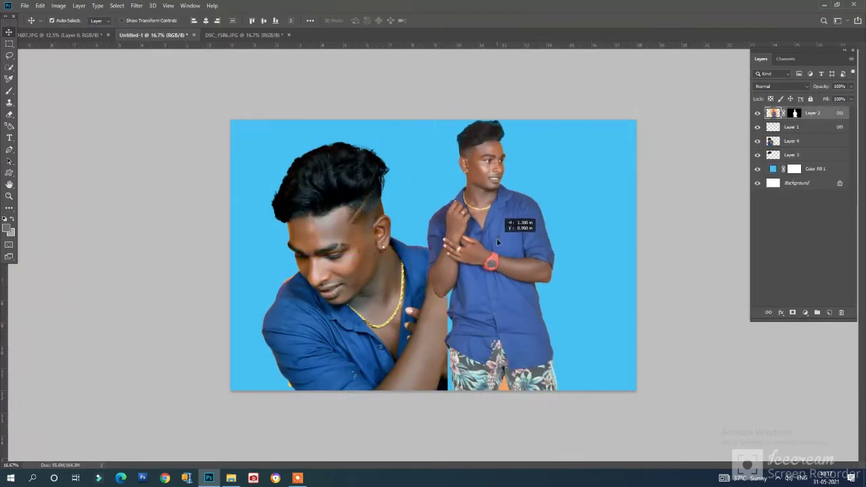
left_click_drag(348, 217, 384, 218)
Step: Scale the seated man to about 75%, rotate him upright and nudge both figures into place
key("ctrl+t")
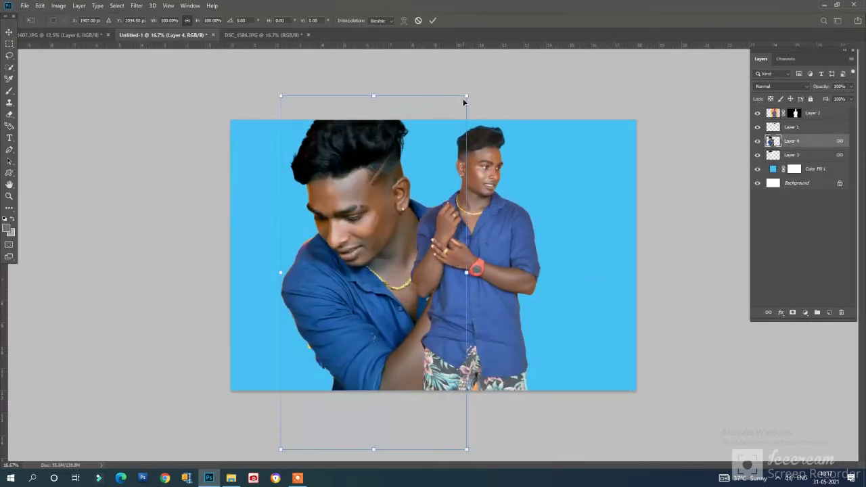
mouse_move(467, 97)
left_mouse_down()
mouse_move(440, 156)
mouse_move(446, 113)
mouse_move(433, 191)
left_mouse_up()
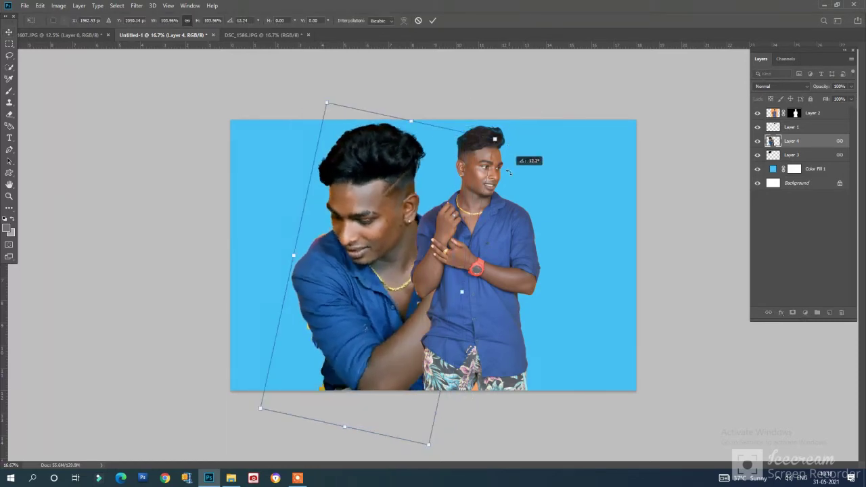
mouse_move(517, 143)
left_mouse_down()
mouse_move(506, 149)
mouse_move(504, 141)
left_mouse_up()
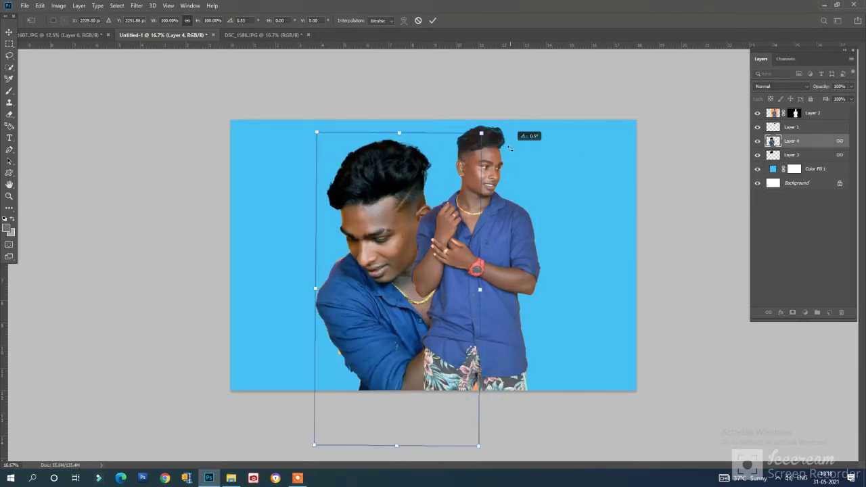
key("Return")
left_click_drag(395, 207, 408, 196)
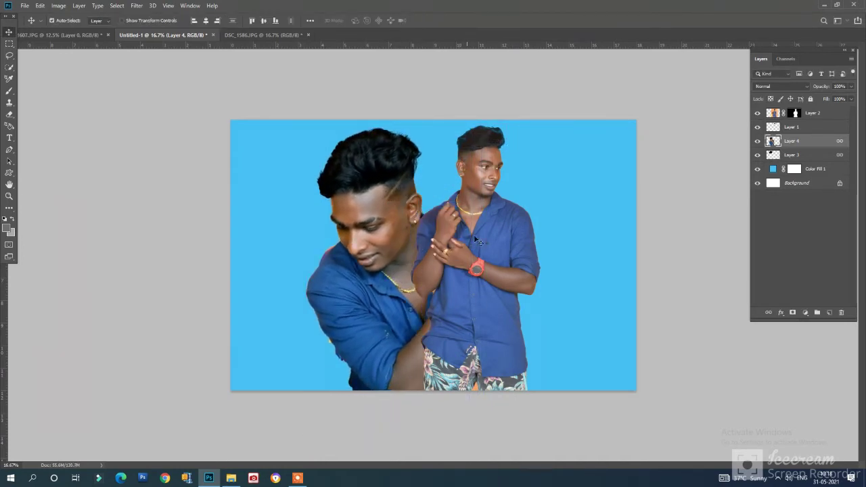
left_click_drag(522, 196, 522, 210)
Step: Crop the poster to a 12×15 in portrait frame and move the seated man up and right
key("c")
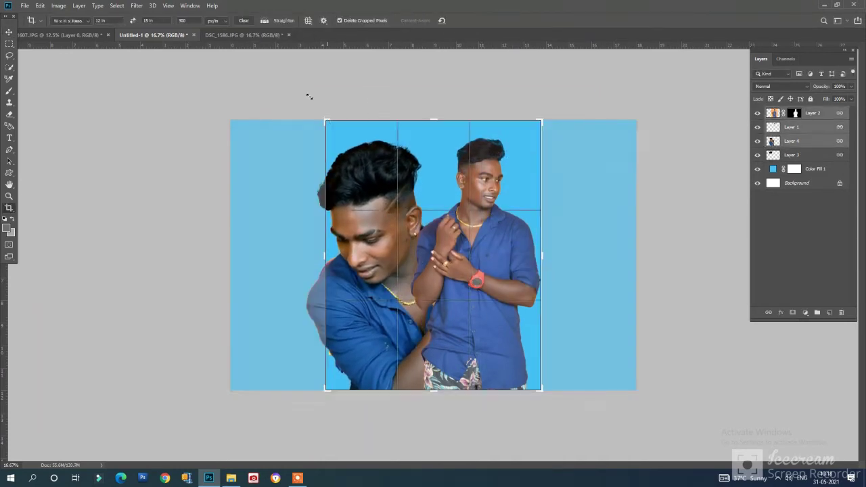
left_click_drag(309, 97, 309, 102)
left_click_drag(430, 248, 400, 183)
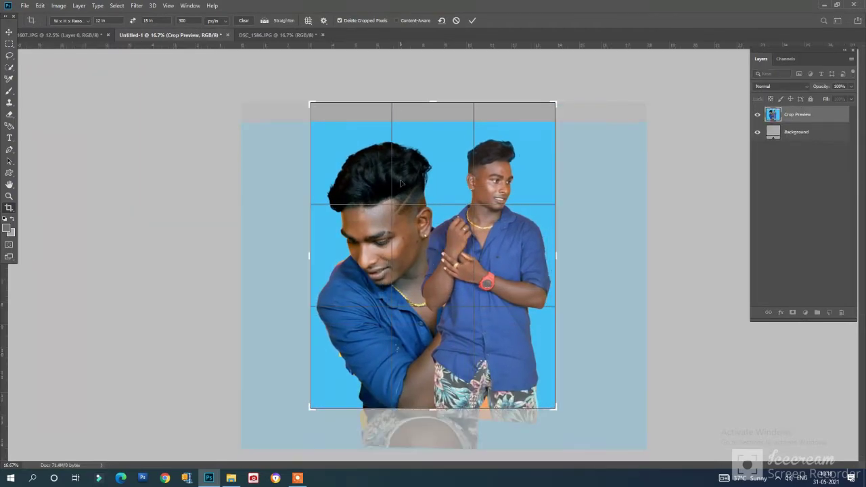
key("Return")
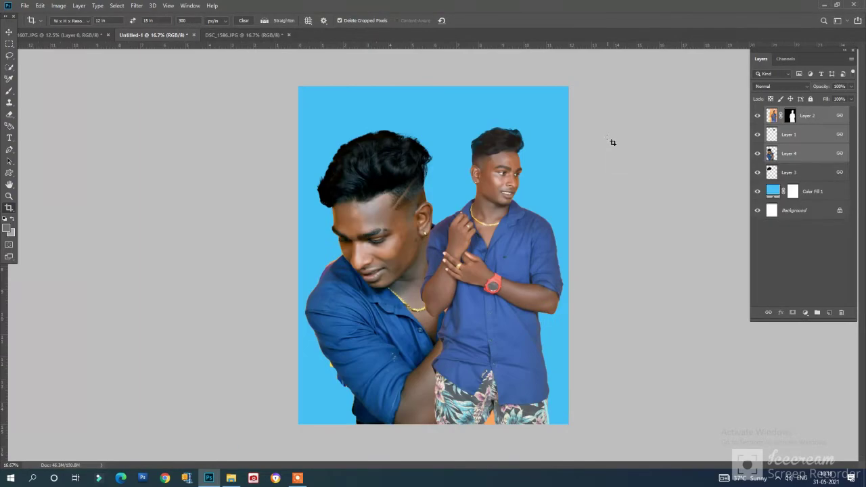
key("v")
mouse_move(398, 215)
left_mouse_down()
mouse_move(401, 193)
mouse_move(409, 193)
left_mouse_up()
key("e")
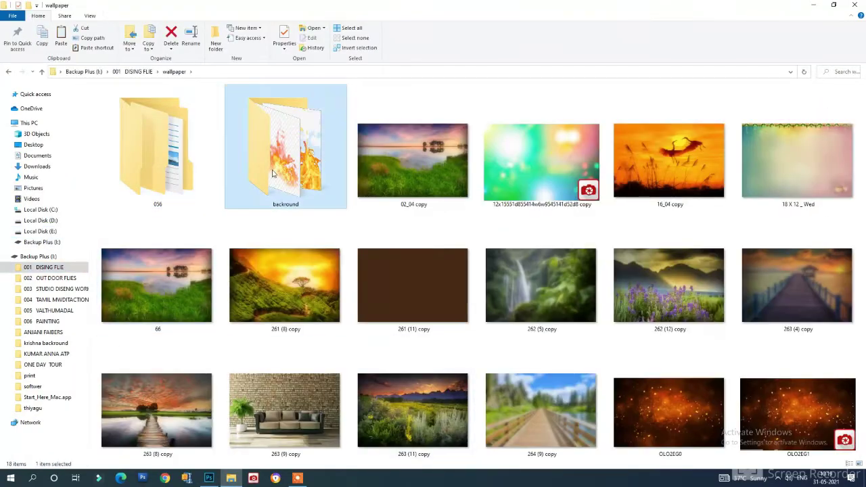
Step: Open the backround wallpaper folder in File Explorer to find a gradient image
double_click(284, 148)
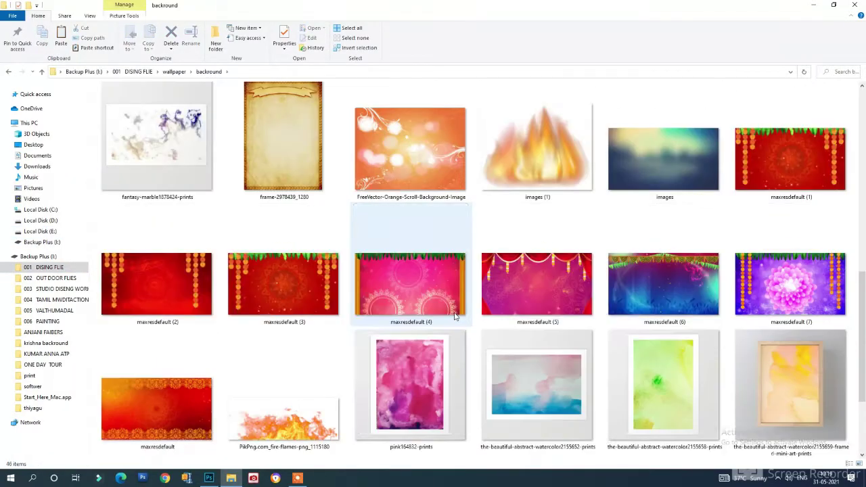
scroll(457, 311, "up", 5)
scroll(457, 312, "up", 5)
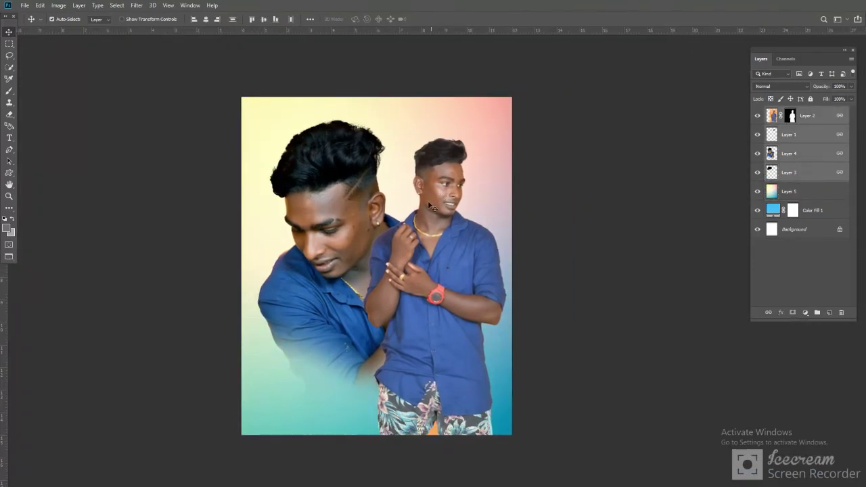
Step: Paste the pink-yellow-green gradient into the poster and scale it up over the canvas
left_click_drag(377, 216, 456, 223)
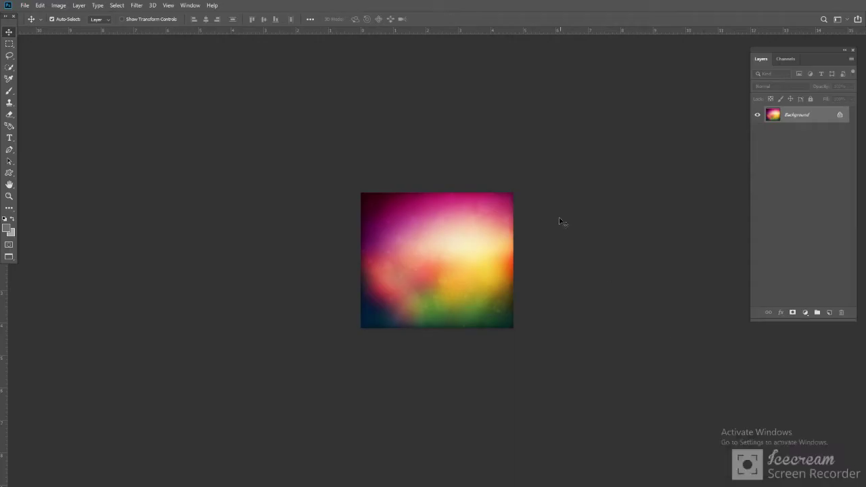
key("alt+Tab")
key("alt+Tab")
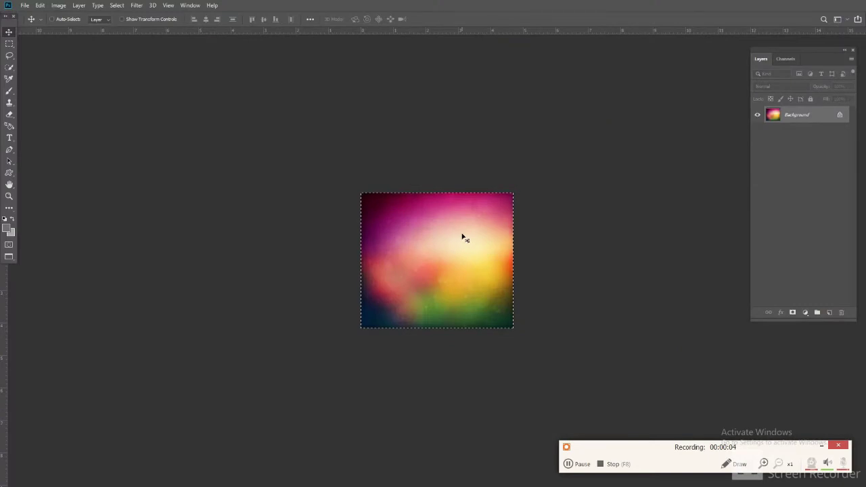
key("ctrl+Tab")
key("ctrl+v")
key("ctrl+t")
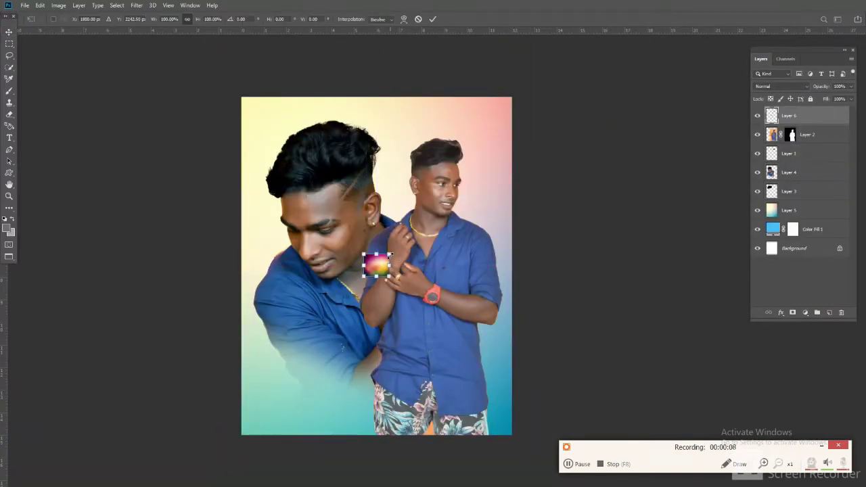
left_click_drag(389, 255, 597, 132)
key("Return")
Step: Move the gradient layer above Layer 5 and stretch it to fill the whole canvas
key("ctrl+bracketleft")
key("ctrl+bracketleft")
key("ctrl+bracketleft")
key("ctrl+bracketleft")
key("ctrl+bracketleft")
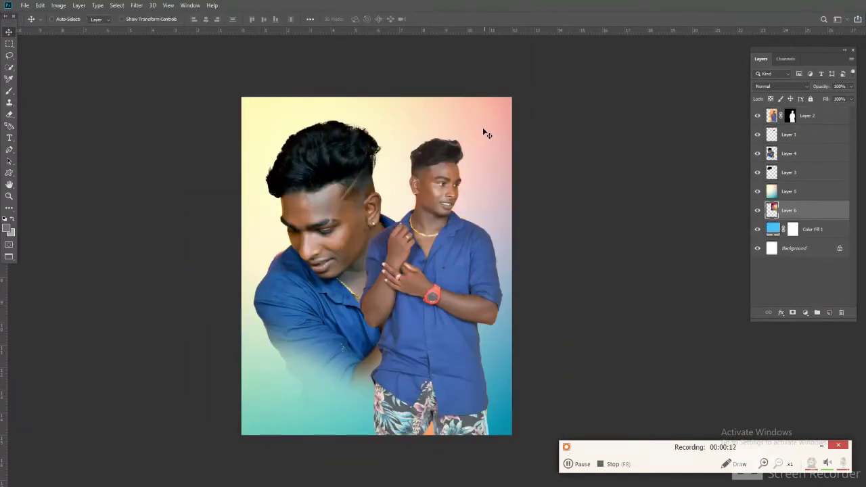
key("ctrl+t")
key("ctrl+bracketright")
left_click_drag(564, 95, 462, 178)
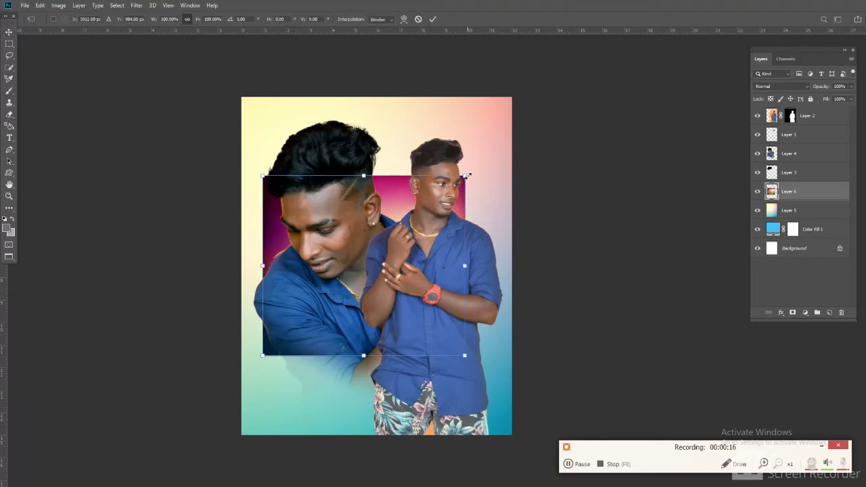
key("Return")
left_click_drag(553, 120, 568, 113)
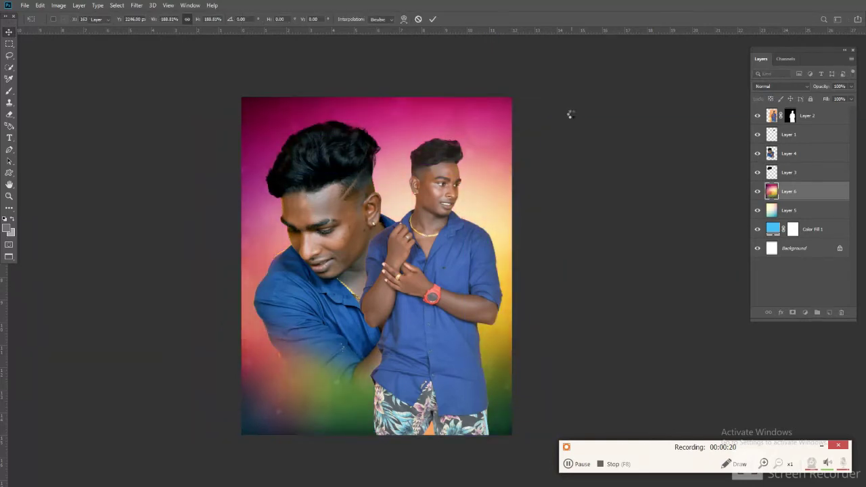
key("Return")
Step: Try Color Burn and the following blend modes on the gradient, then revert to Normal
left_click(773, 87)
left_click(772, 123)
key("Down")
key("Down")
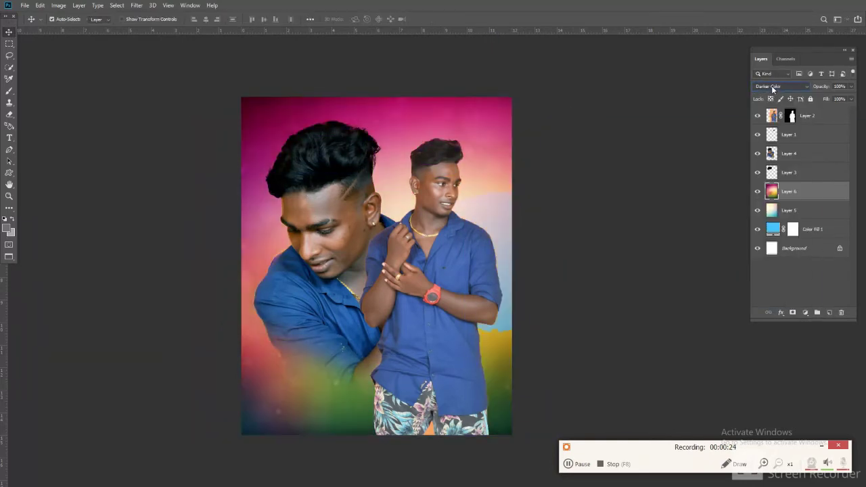
key("Down")
key("Down")
key("Down")
key("Down")
key("Down")
key("Down")
key("Down")
key("Down")
key("Down")
key("Down")
key("Down")
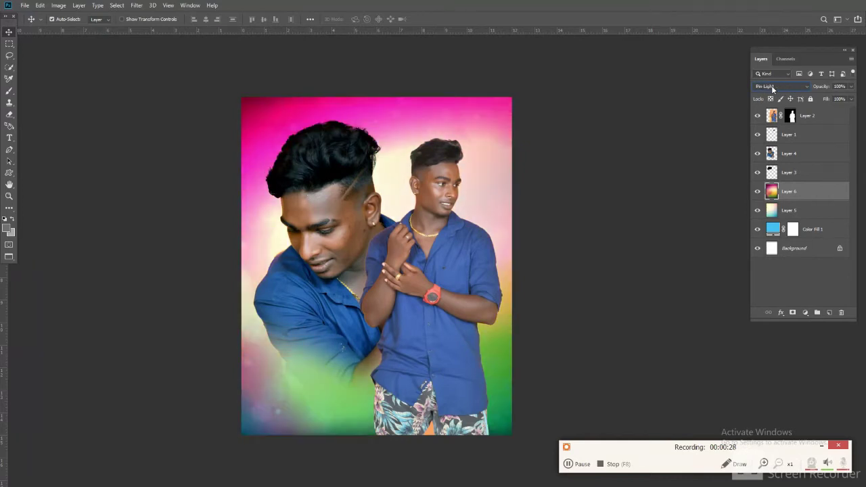
key("Down")
left_click(773, 87)
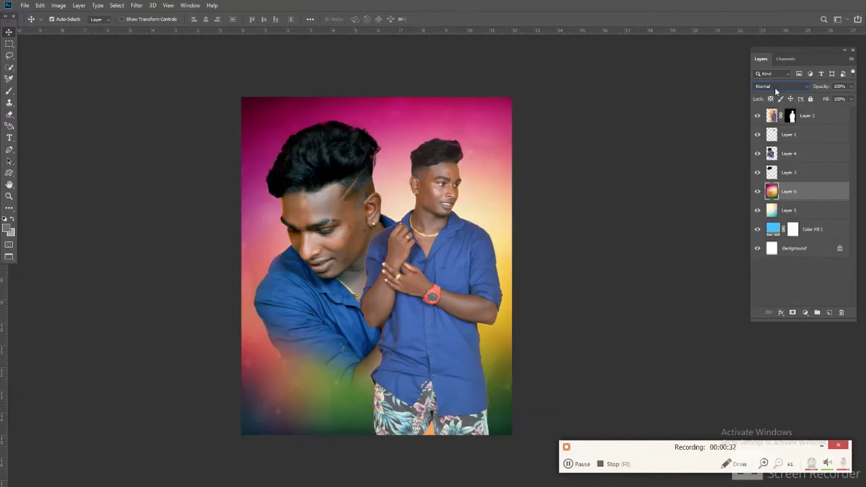
Step: Apply a Gaussian Blur with radius 81.2 to the gradient layer
left_click(136, 5)
left_click(271, 142)
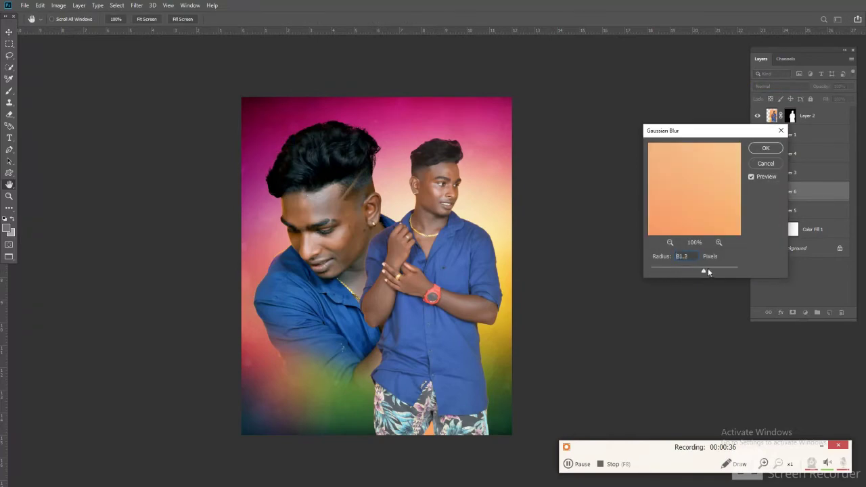
left_click(763, 149)
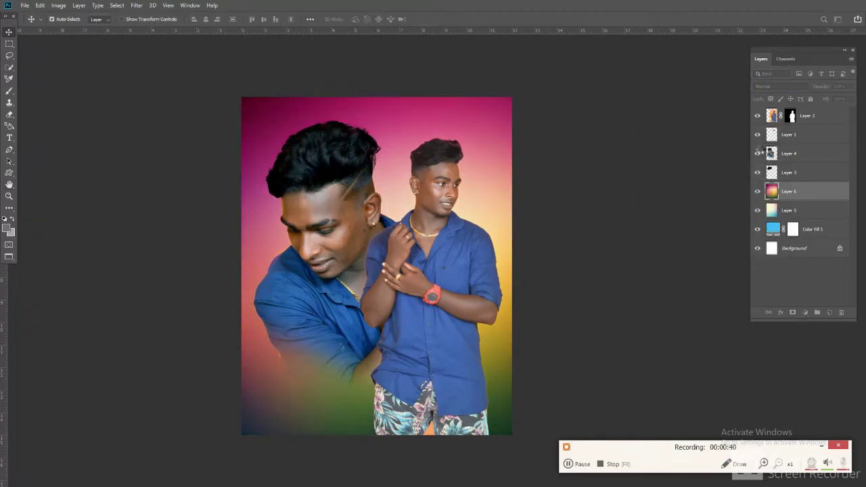
key("alt+Tab")
Step: Place watercolour splash image 26213 in the poster, rotate it, and try Overlay/Soft Light blending
mouse_move(670, 142)
left_mouse_down()
mouse_move(579, 31)
mouse_move(491, 205)
left_mouse_up()
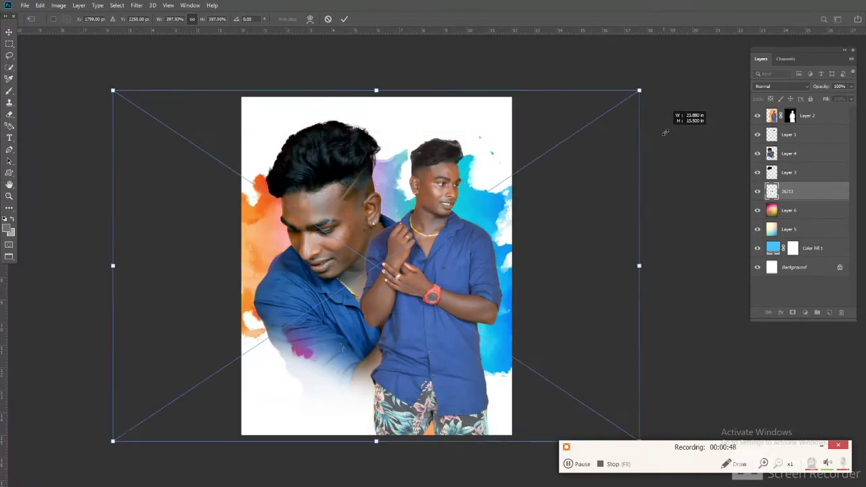
mouse_move(666, 125)
left_mouse_down()
mouse_move(504, 320)
mouse_move(459, 255)
left_mouse_up()
key("Return")
left_click(781, 86)
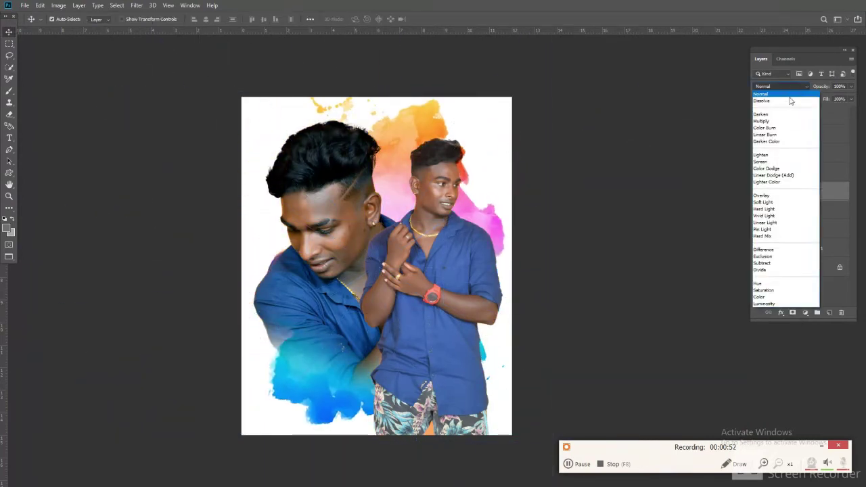
left_click(785, 203)
scroll(790, 88, "down", 1)
scroll(790, 89, "down", 1)
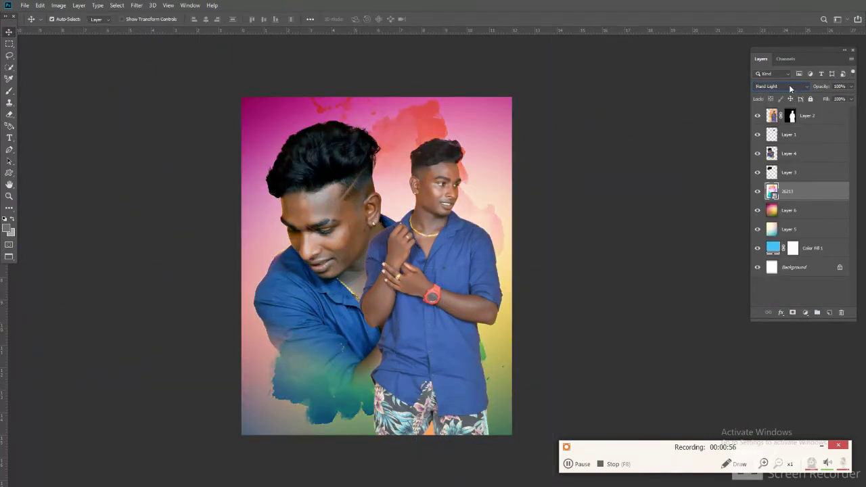
Step: Rescale the watercolour layer, then browse the folder of background images
key("ctrl+t")
key("ctrl+minus")
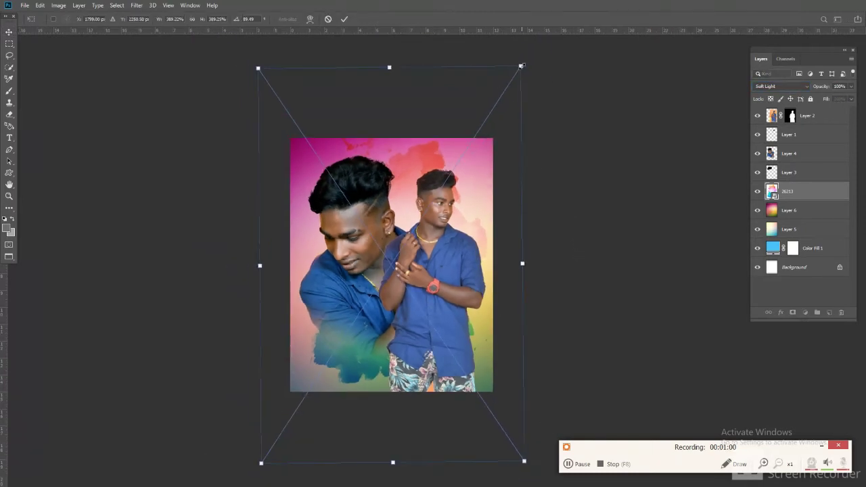
key("Return")
key("alt+Tab")
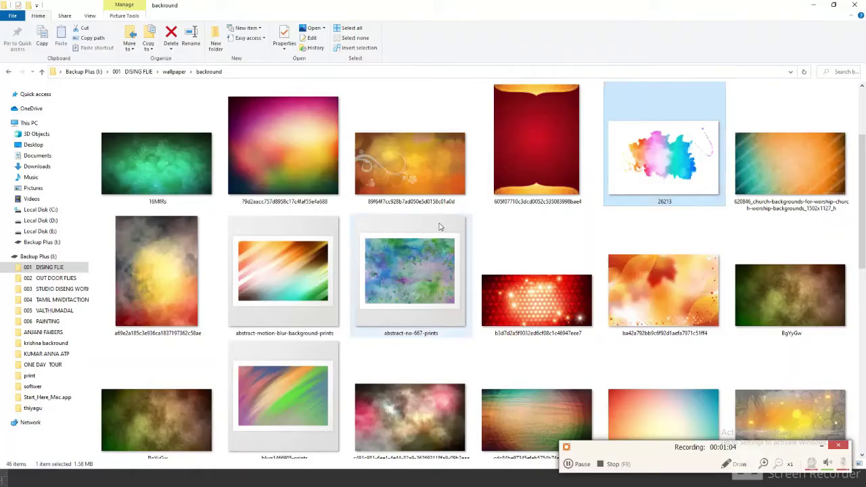
scroll(473, 250, "down", 2)
scroll(474, 251, "up", 5)
scroll(473, 250, "up", 3)
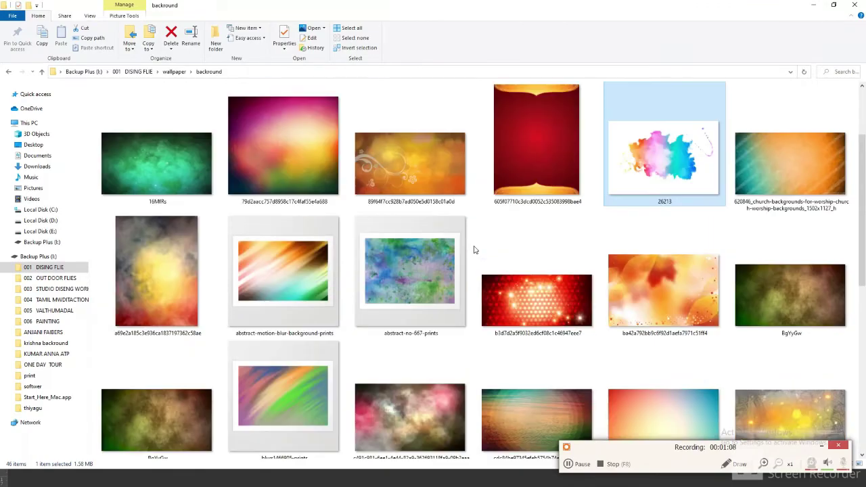
scroll(474, 250, "down", 1)
Step: Copy the cloudy texture image into the poster as Layer 7 and fit it
double_click(122, 254)
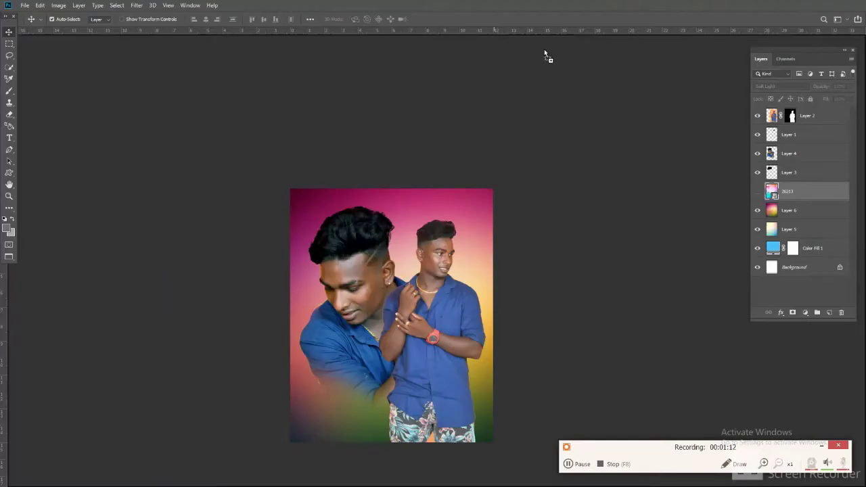
key("ctrl+a")
key("ctrl+c")
key("ctrl+w")
key("ctrl+v")
key("ctrl+t")
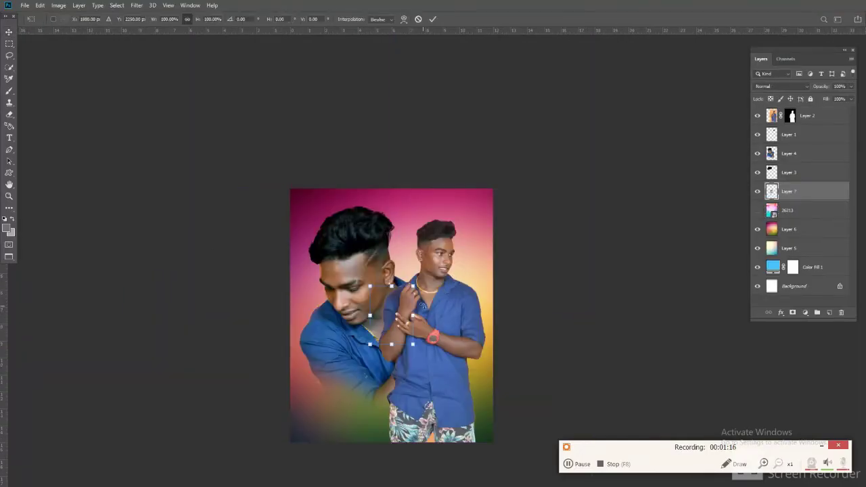
key("Return")
key("ctrl+plus")
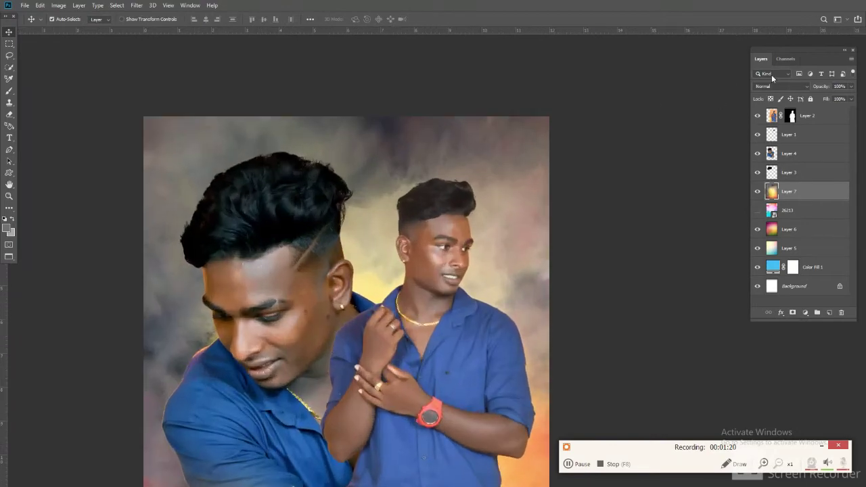
Step: Set the cloud texture layer's blend mode to Lighten
left_click(778, 86)
scroll(778, 86, "down", 3)
scroll(778, 86, "down", 3)
key("ctrl+minus")
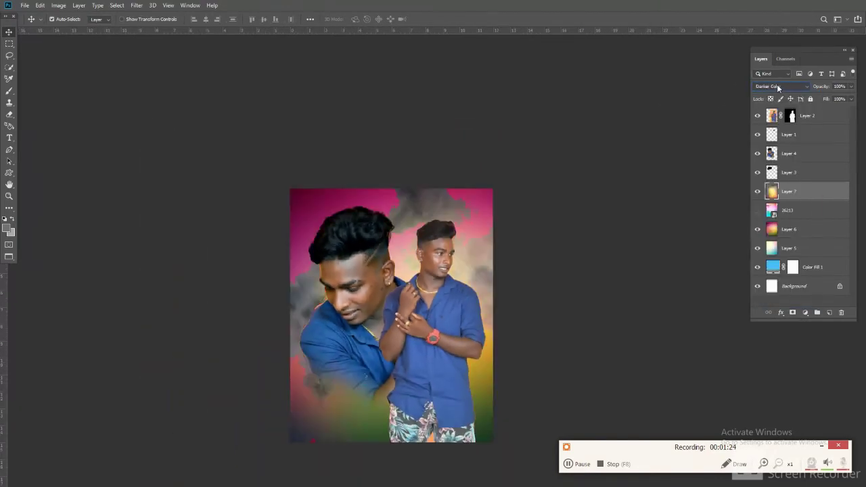
scroll(778, 86, "down", 1)
Step: Zoom in on the men's faces, select Layer 4, and bring in the chosen bokeh image
key("ctrl+plus")
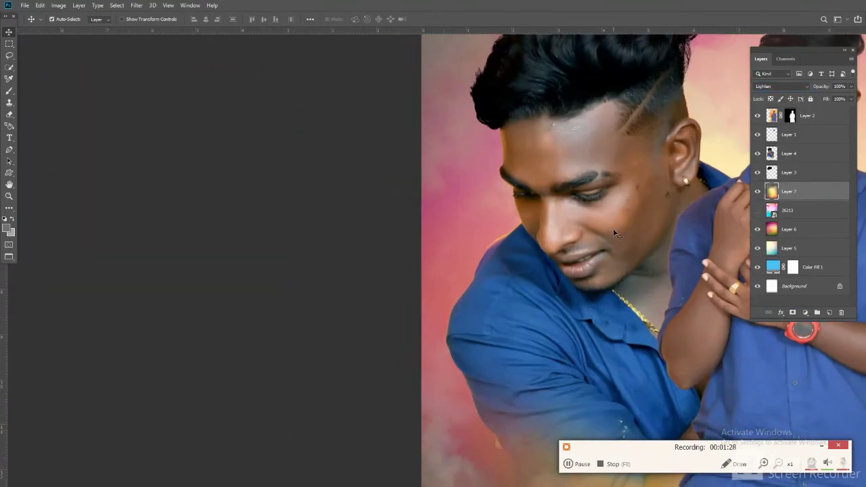
left_click_drag(406, 258, 378, 357)
left_click(358, 290)
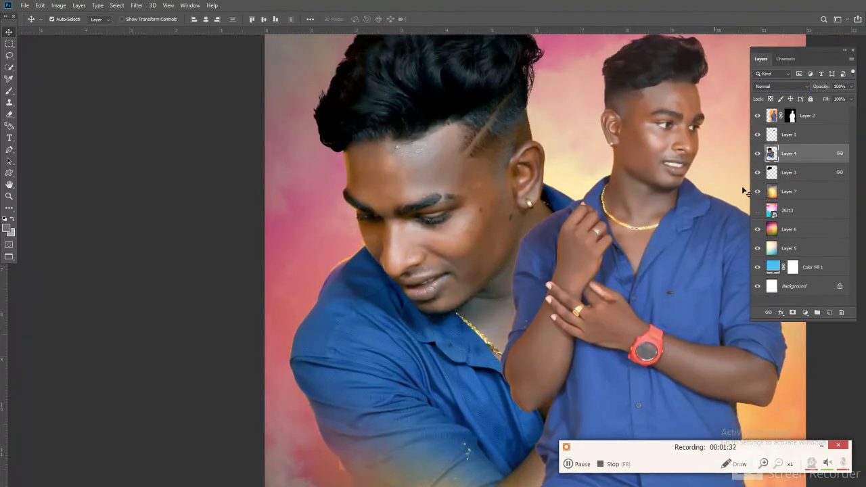
left_click_drag(407, 237, 524, 253)
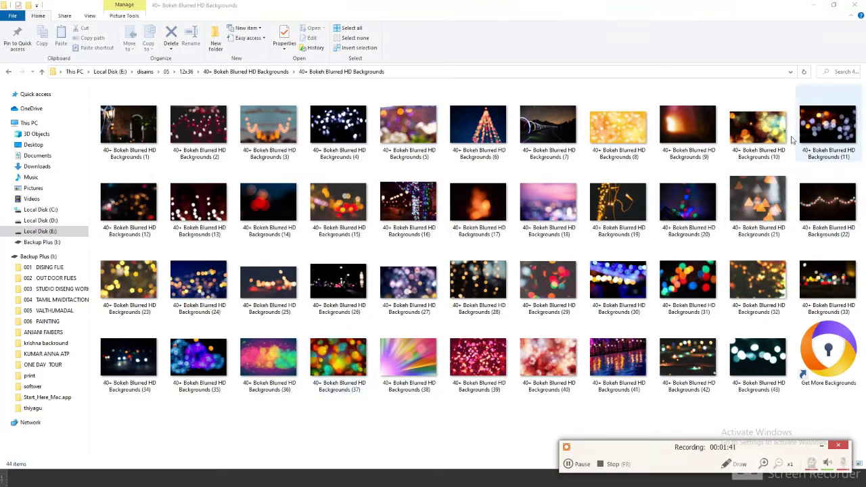
left_click_drag(199, 292, 421, 247)
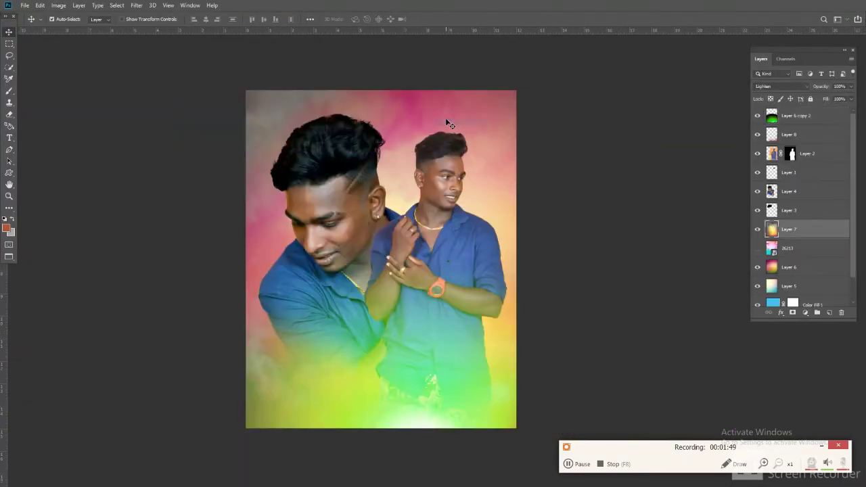
Step: Paste the bokeh image, enlarge it to cover the canvas, and move the green glow lower
key("ctrl+v")
key("ctrl+t")
left_click_drag(555, 371, 643, 433)
key("Return")
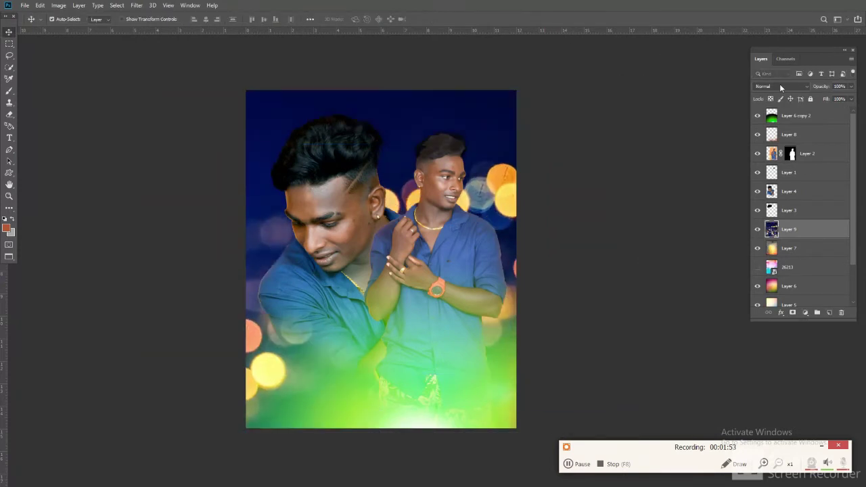
scroll(780, 86, "down", 3)
scroll(780, 86, "down", 6)
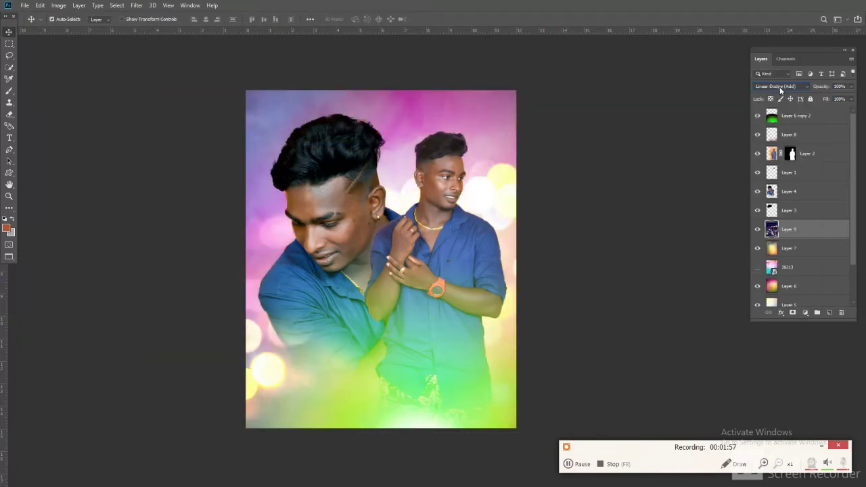
scroll(780, 86, "down", 3)
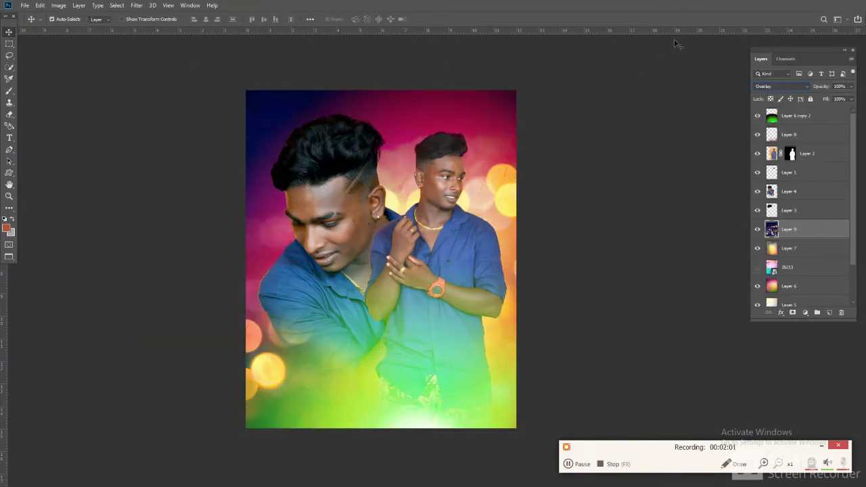
left_click_drag(399, 344, 433, 397)
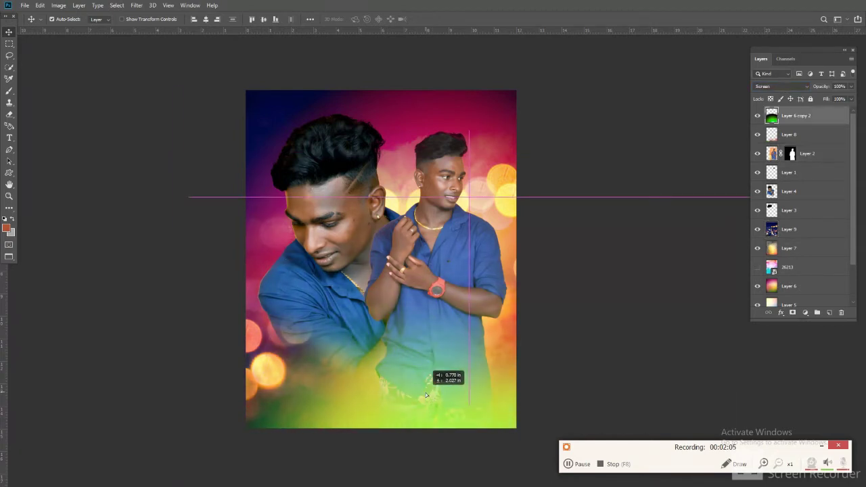
key("alt+Tab")
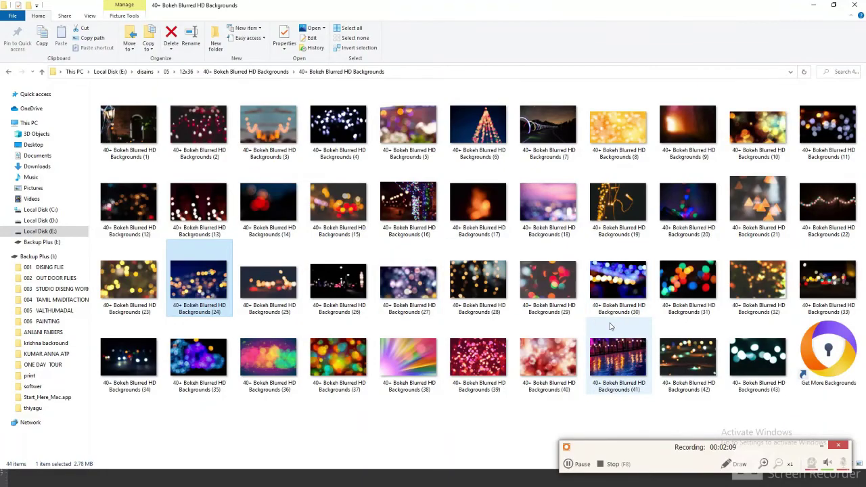
key("alt+Tab")
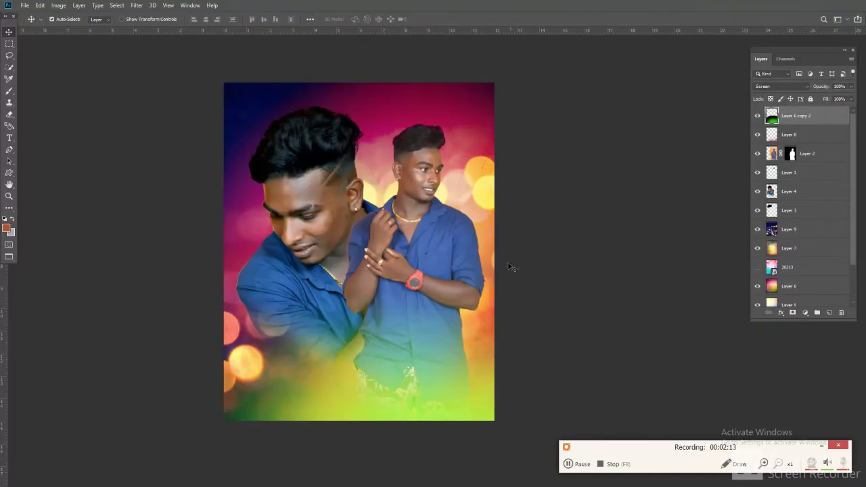
Step: Apply Imagenomic Portraiture skin smoothing to Layer 2, the standing man on the right
scroll(482, 225, "up", 3)
scroll(466, 178, "up", 2)
right_click(372, 214)
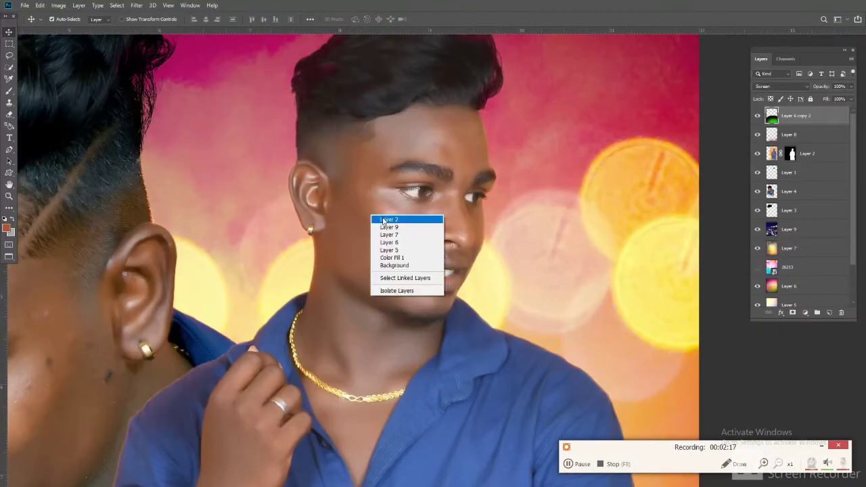
left_click(386, 220)
left_click(154, 5)
left_click(267, 204)
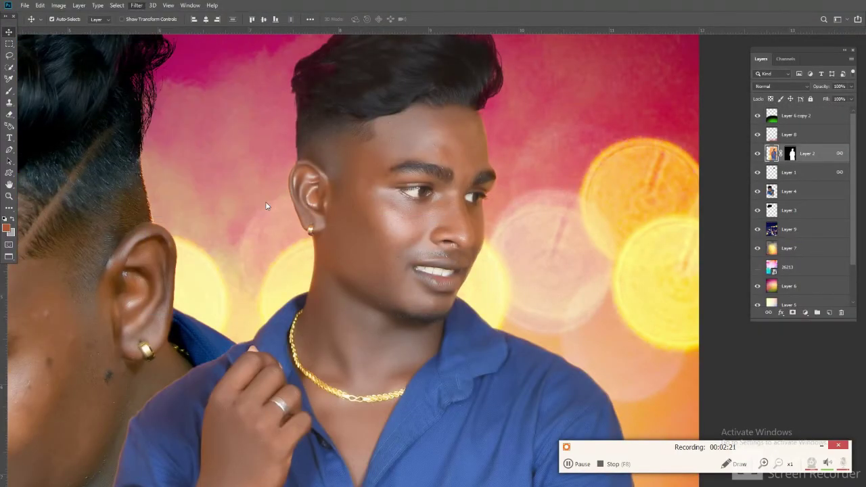
left_click(613, 97)
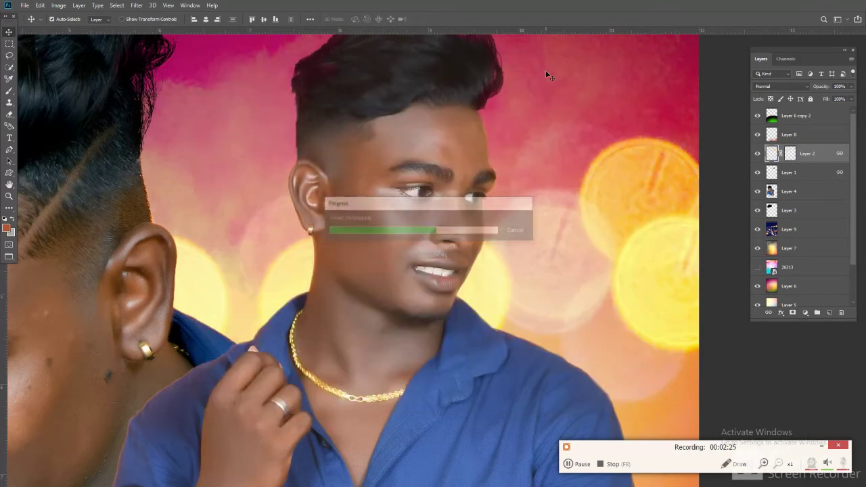
Step: Run Layer > Matting > Remove White Matte to clean the white fringe around his hair
key("alt+l")
key("Up")
key("Right")
key("Up")
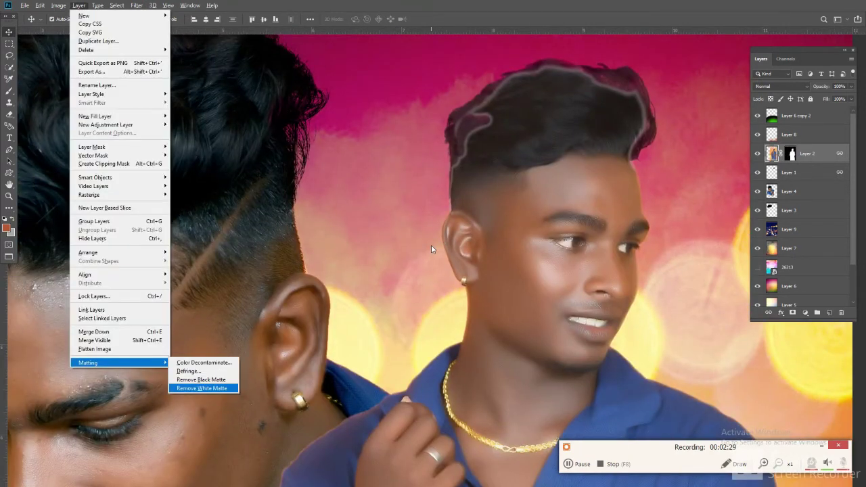
key("Return")
right_click(263, 268)
left_click(278, 273)
Step: Apply Portraiture smoothing to the left man's Layer 4 and undo the accidental layer shift
key("alt+t")
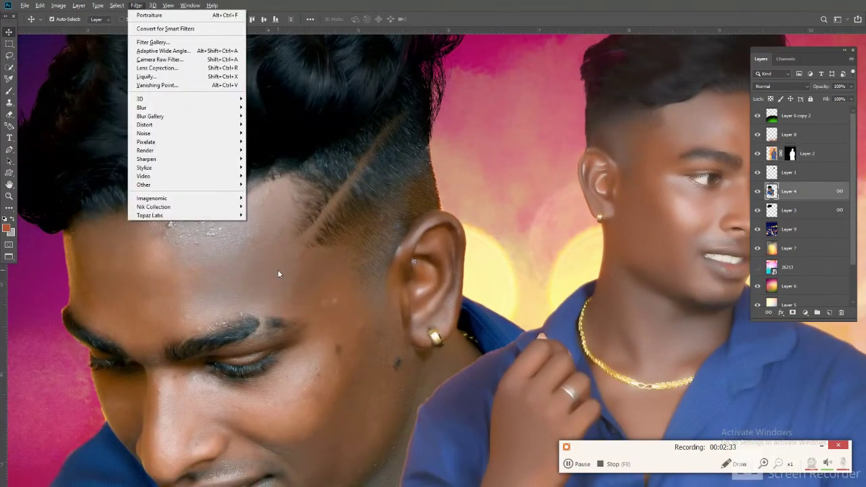
left_click(266, 206)
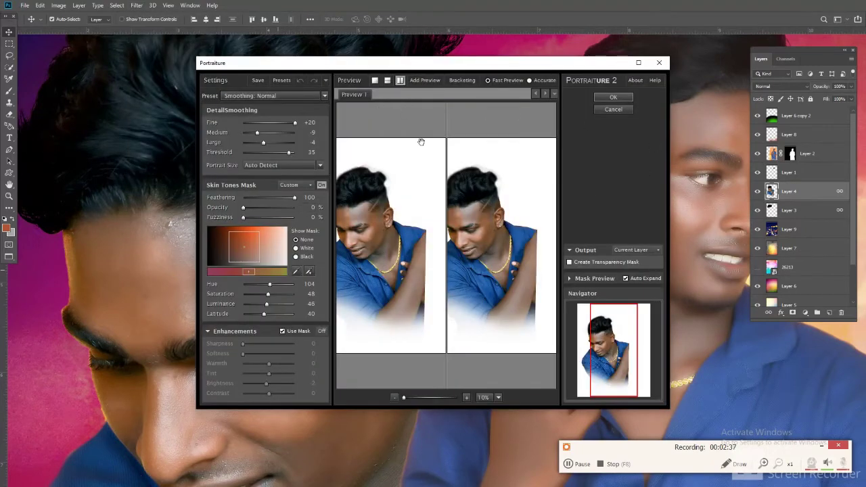
left_click(607, 98)
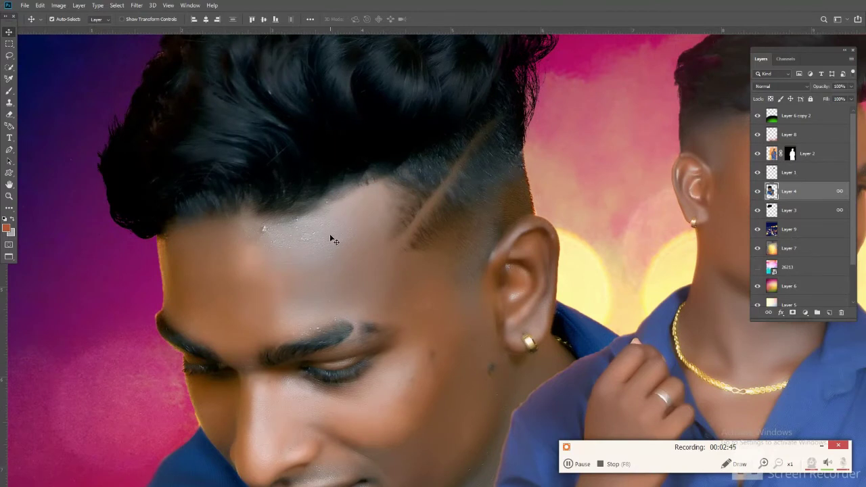
left_click_drag(332, 239, 257, 223)
key("ctrl+z")
key("j")
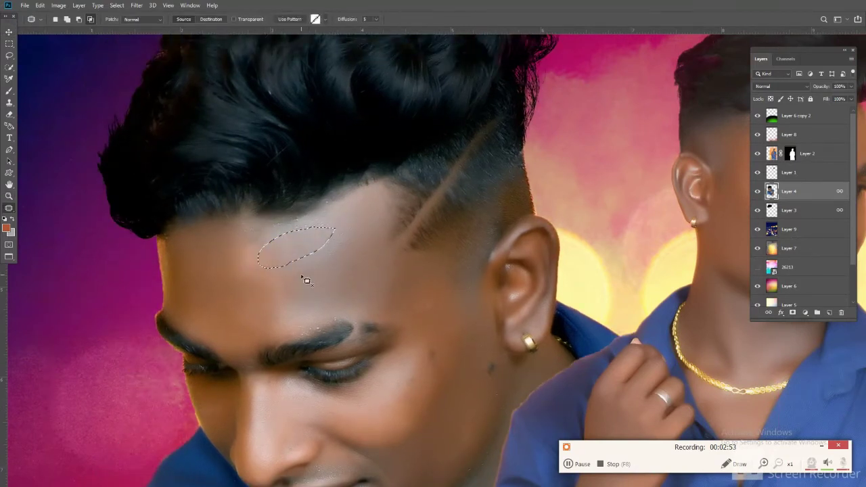
Step: Switch from the Dodge tool to the Smudge tool and set a soft brush
right_click(10, 210)
left_click(34, 388)
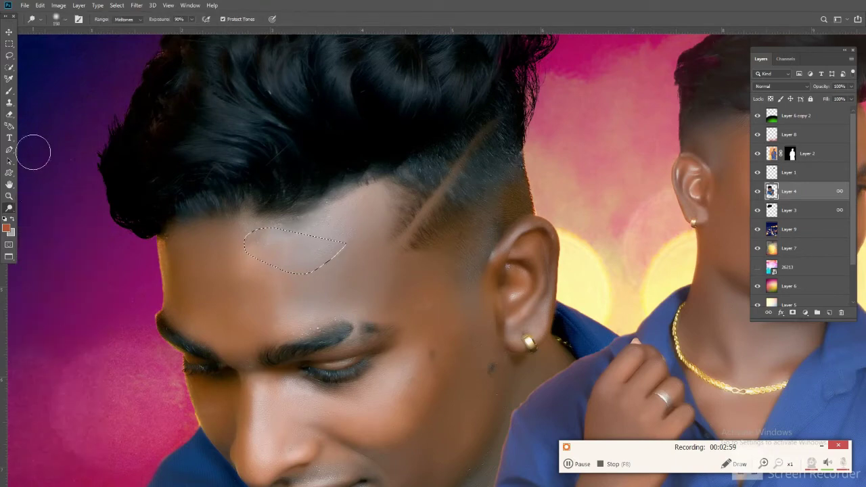
right_click(9, 207)
left_click(34, 377)
right_click(365, 261)
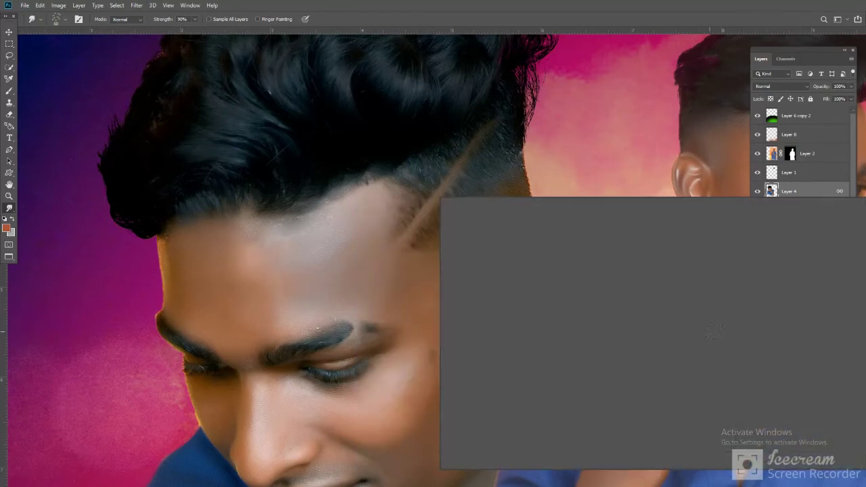
key("Escape")
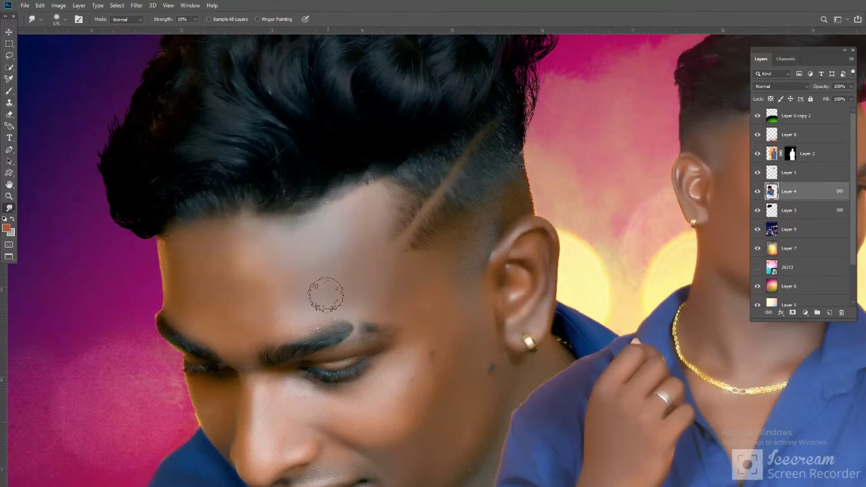
Step: Pan the view across the left man's face down to his shoulder
scroll(372, 202, "down", 2)
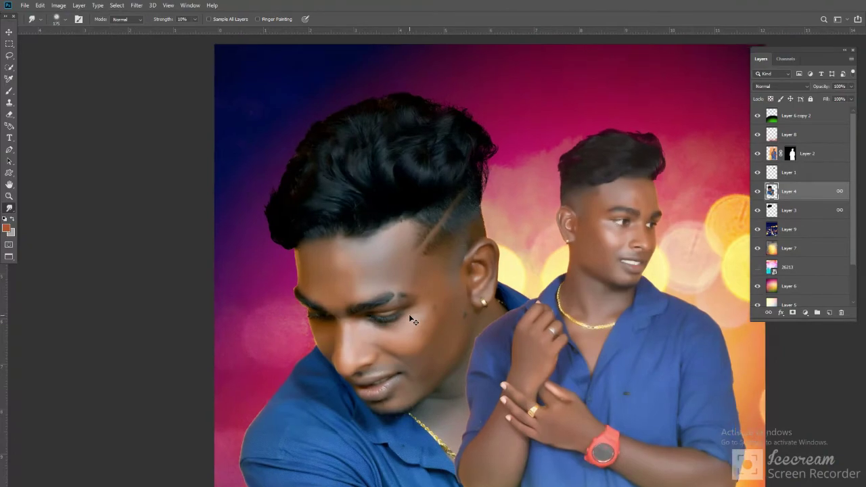
left_click_drag(307, 125, 412, 313)
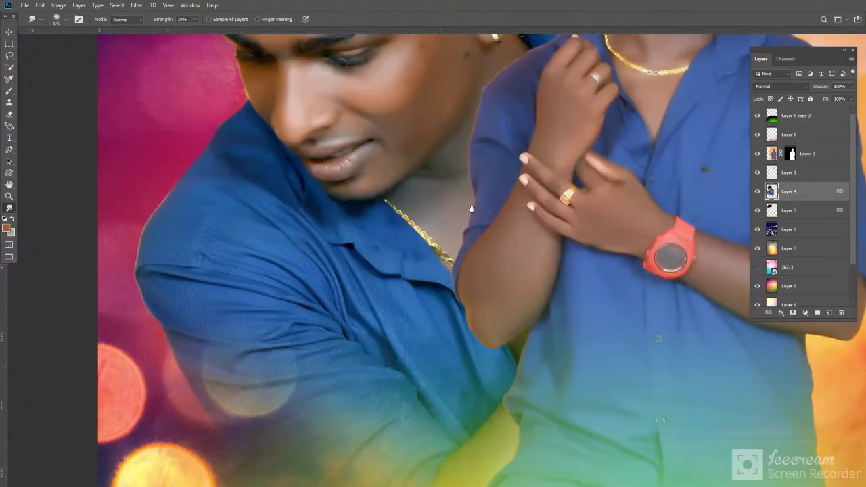
left_click_drag(471, 209, 551, 469)
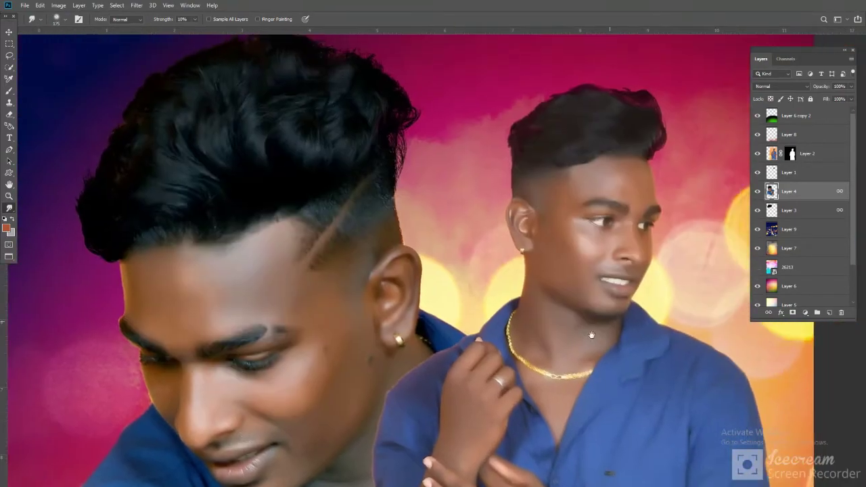
left_click_drag(608, 279, 367, 293)
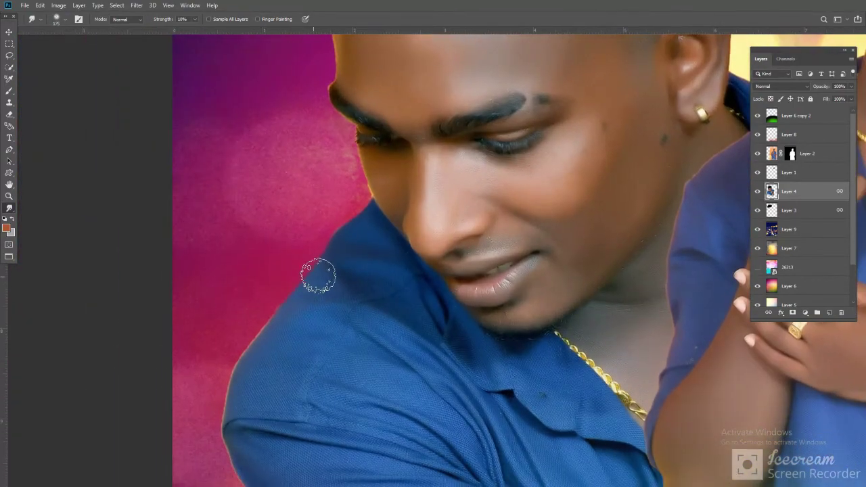
scroll(371, 214, "down", 4)
Step: Trace a Pen path along the left man's shoulder edge and convert it to a selection
scroll(348, 207, "down", 1)
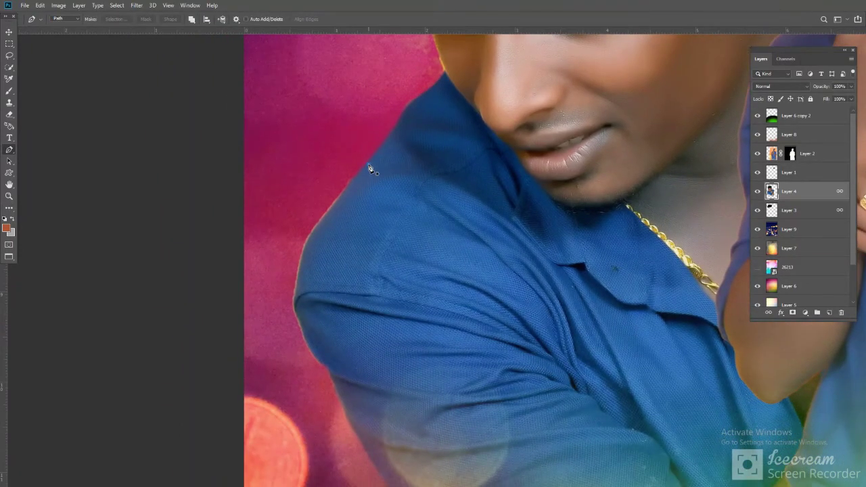
left_click_drag(380, 475, 331, 331)
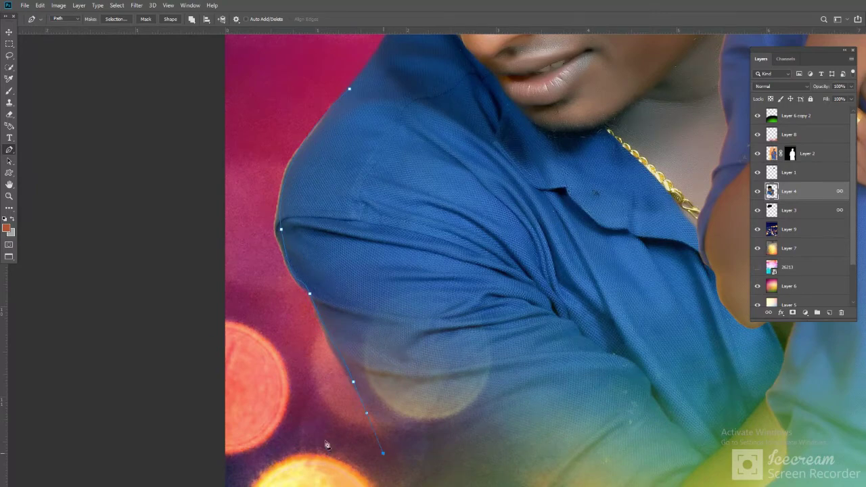
key("ctrl+Return")
key("v")
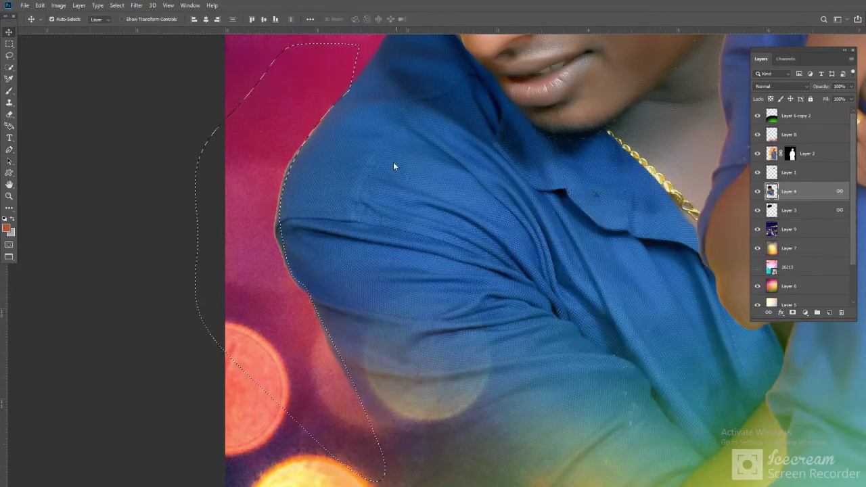
left_click(394, 166)
Step: Feather the shoulder selection and make Layer 4 the working layer
key("shift+F6")
key("Return")
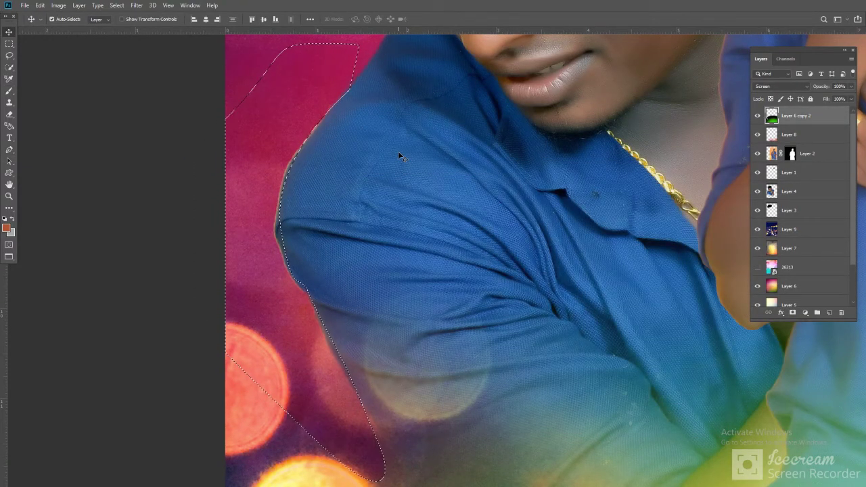
right_click(399, 157)
left_click(415, 173)
left_click(806, 193)
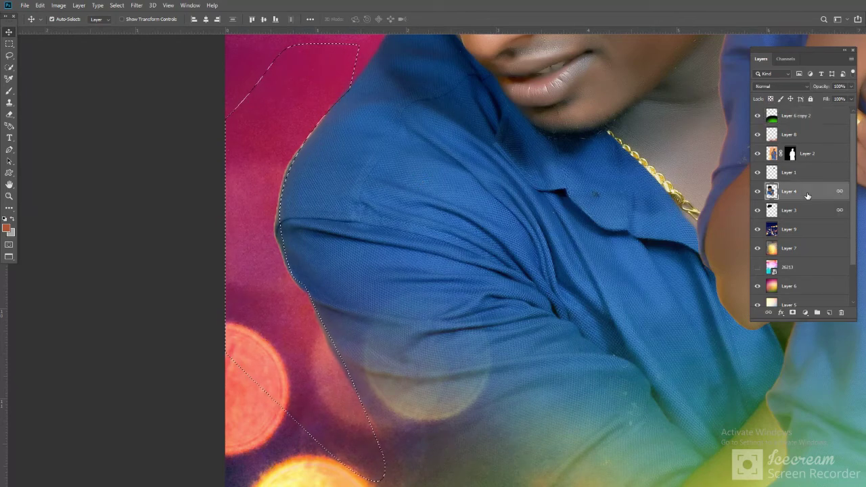
Step: Erase the leftover fringe along the left man's cheek edge on Layer 4
scroll(406, 236, "up", 5)
scroll(379, 284, "up", 2)
scroll(347, 316, "up", 3)
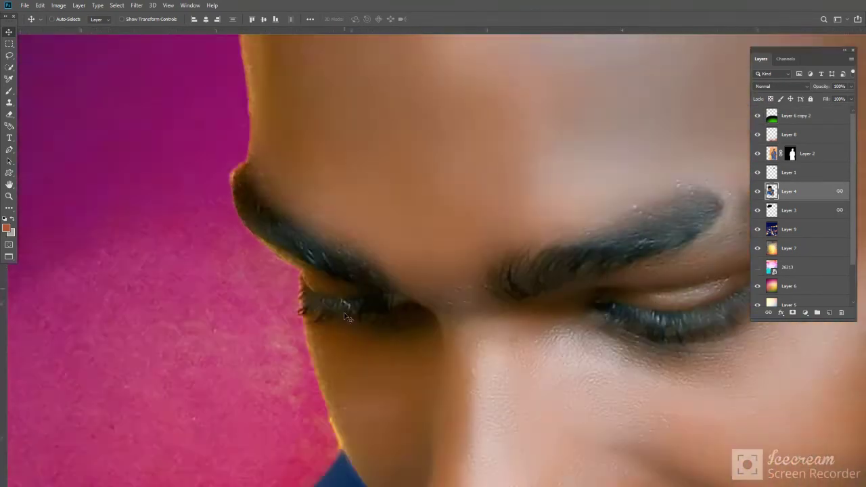
scroll(338, 270, "down", 5)
key("p")
key("e")
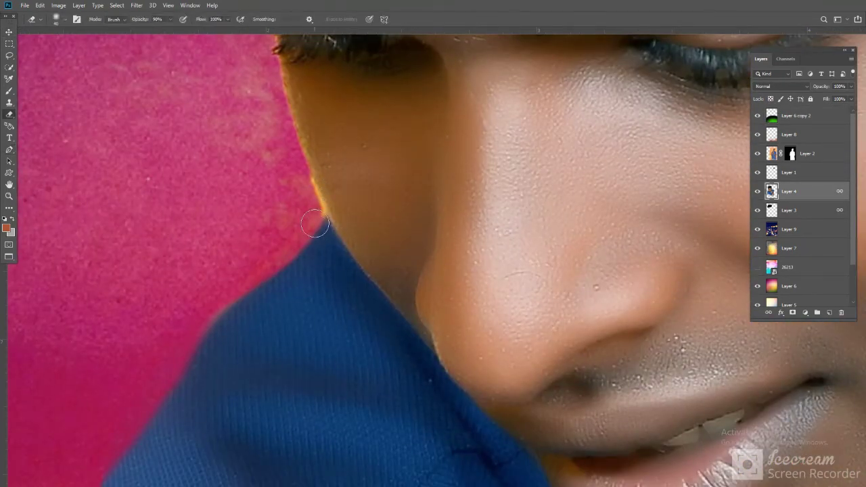
scroll(263, 63, "up", 3)
left_click_drag(288, 108, 335, 240)
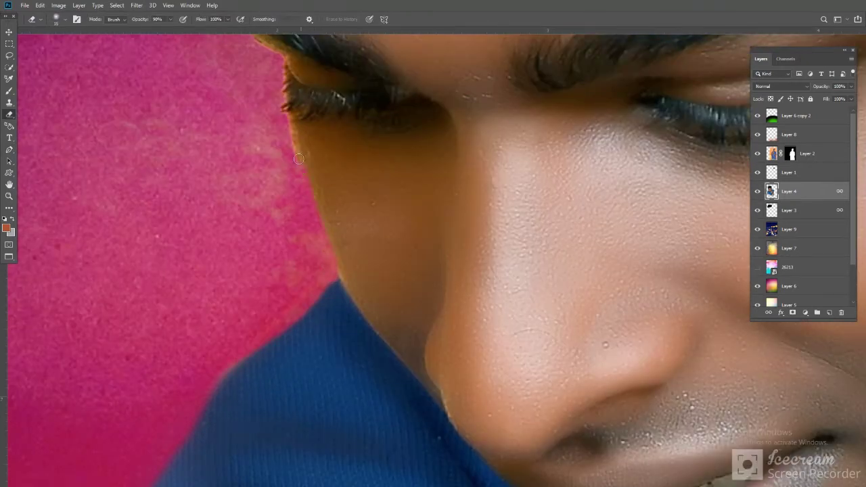
left_click_drag(283, 195, 324, 266)
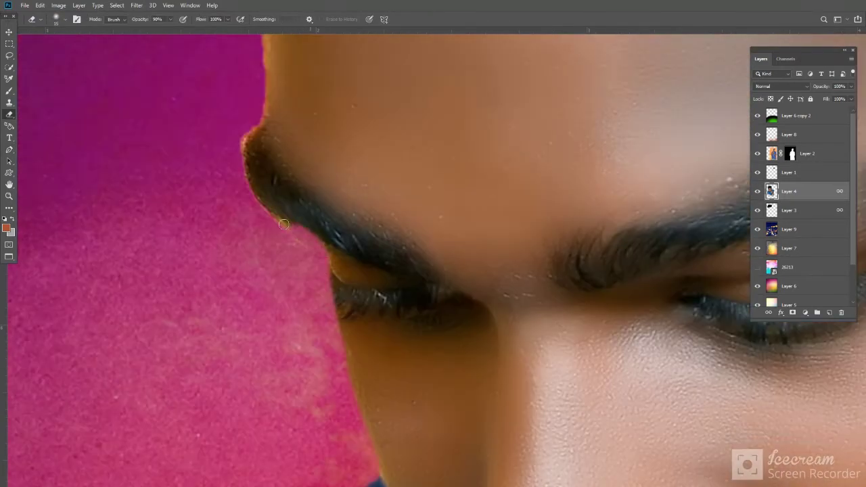
scroll(291, 135, "up", 8)
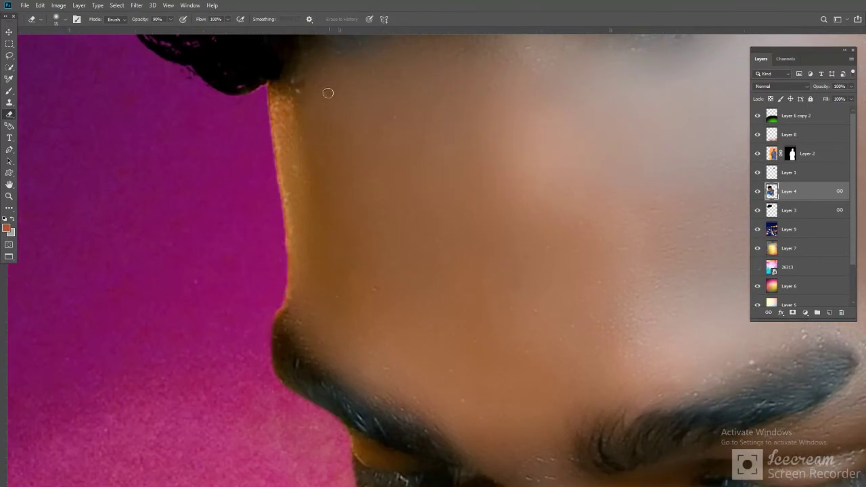
Step: Erase the dark streak along the forehead edge on Layer 3
left_click(798, 229)
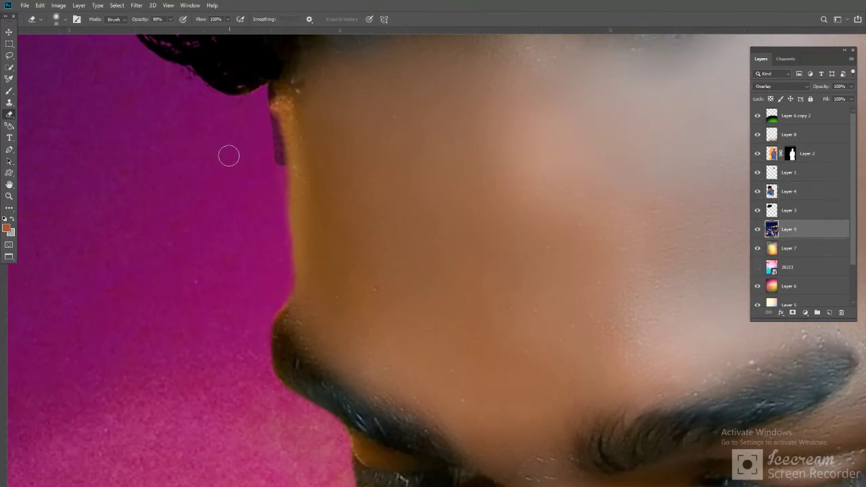
mouse_move(273, 189)
left_mouse_down()
mouse_move(274, 95)
mouse_move(273, 154)
left_mouse_up()
key("ctrl+z")
left_click(816, 210)
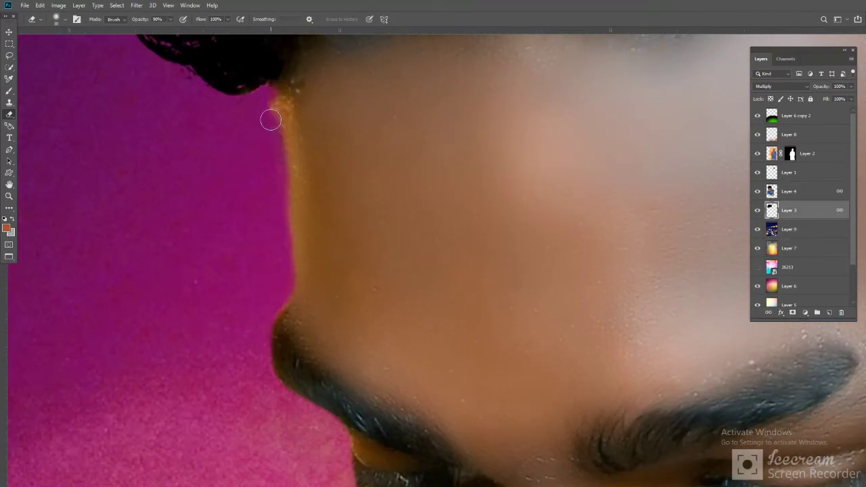
left_click(789, 191)
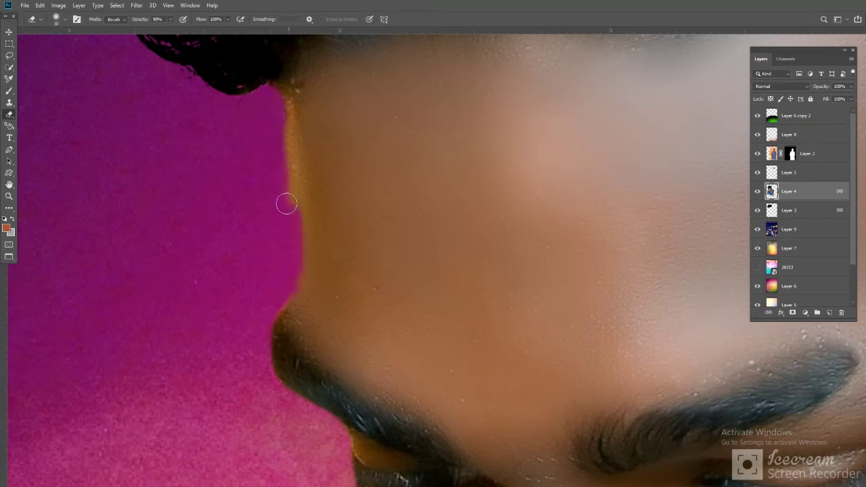
left_click(806, 209)
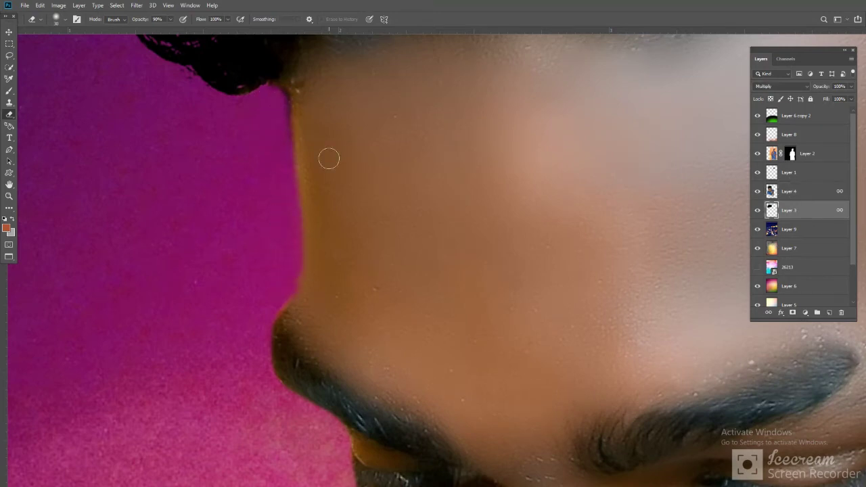
scroll(407, 76, "down", 2)
scroll(407, 76, "down", 2)
Step: Deepen the standing man's layer with Levels, raising the black input to 13
scroll(407, 76, "down", 2)
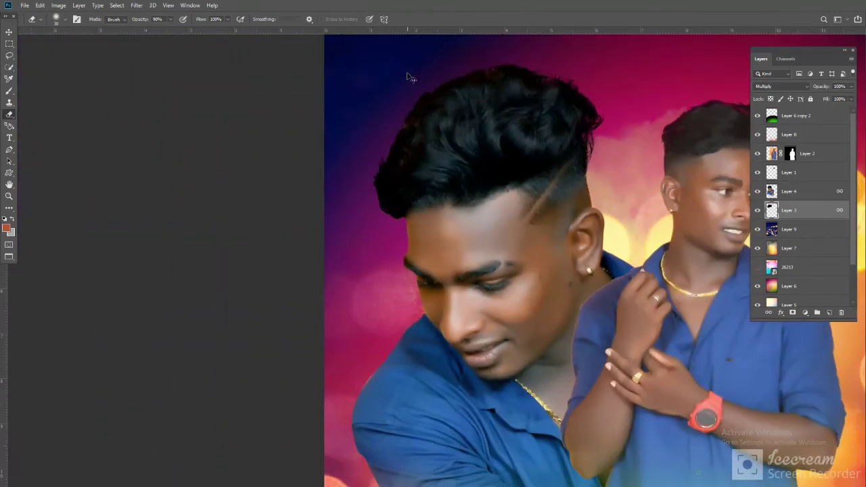
scroll(407, 76, "down", 1)
scroll(399, 169, "up", 1)
scroll(394, 218, "up", 2)
scroll(392, 213, "up", 1)
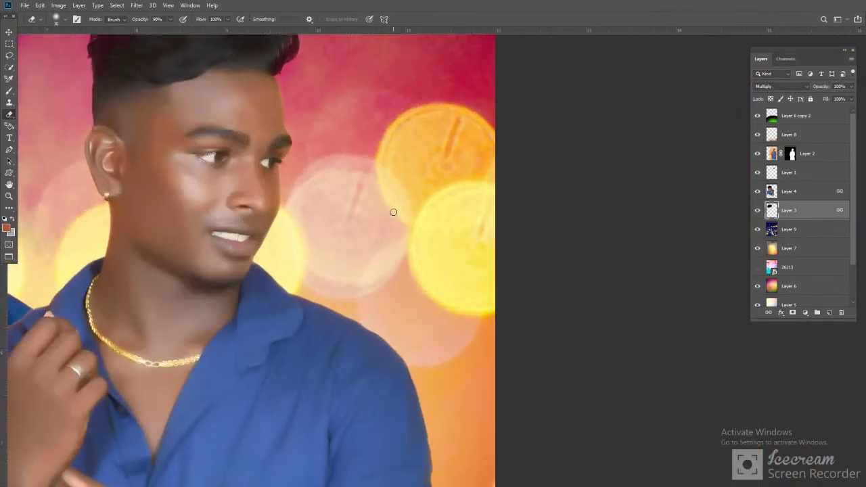
scroll(393, 213, "down", 2)
scroll(393, 212, "down", 1)
key("v")
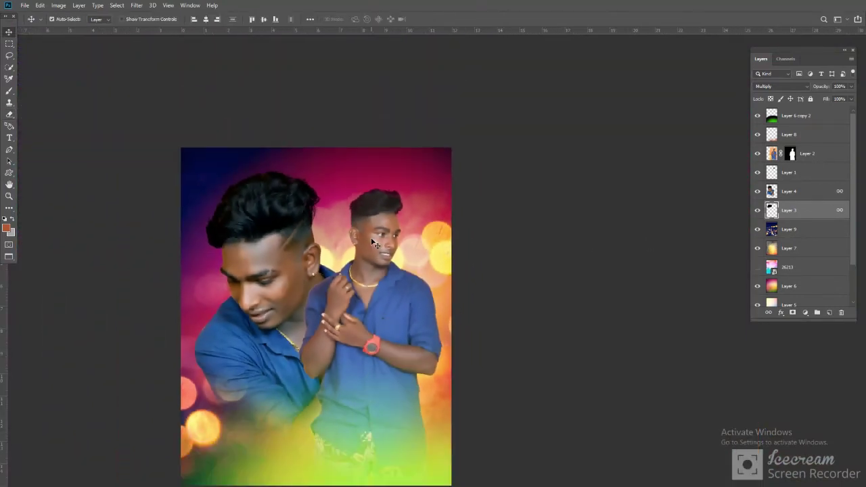
left_click(440, 240)
key("ctrl+l")
left_click_drag(651, 221, 656, 219)
key("Return")
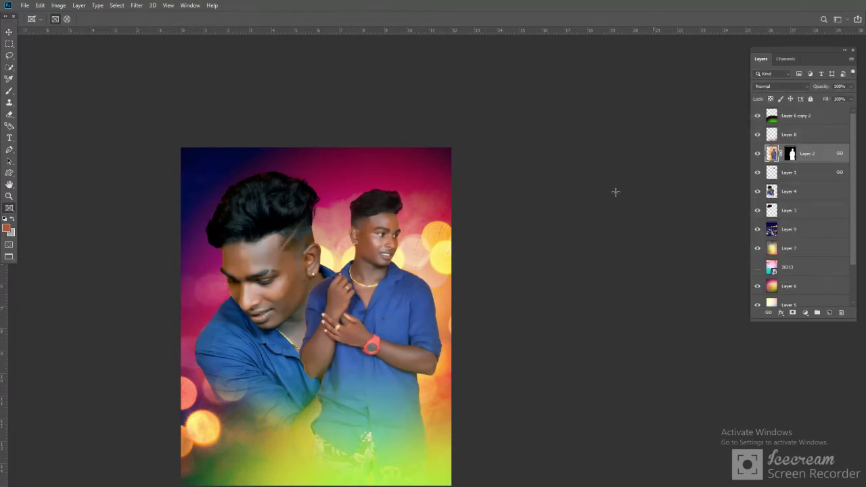
Step: Scroll and pan to bring the whole poster back into view
scroll(433, 186, "up", 1)
scroll(511, 30, "up", 1)
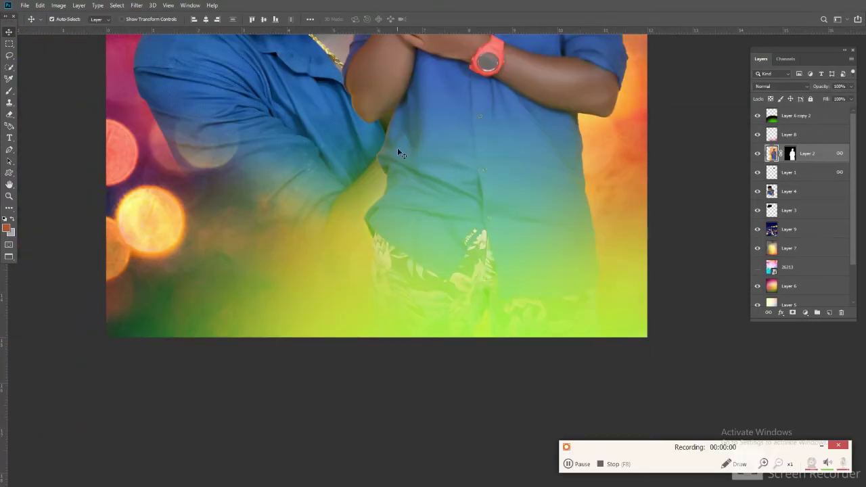
left_click(820, 445)
scroll(518, 248, "up", 5)
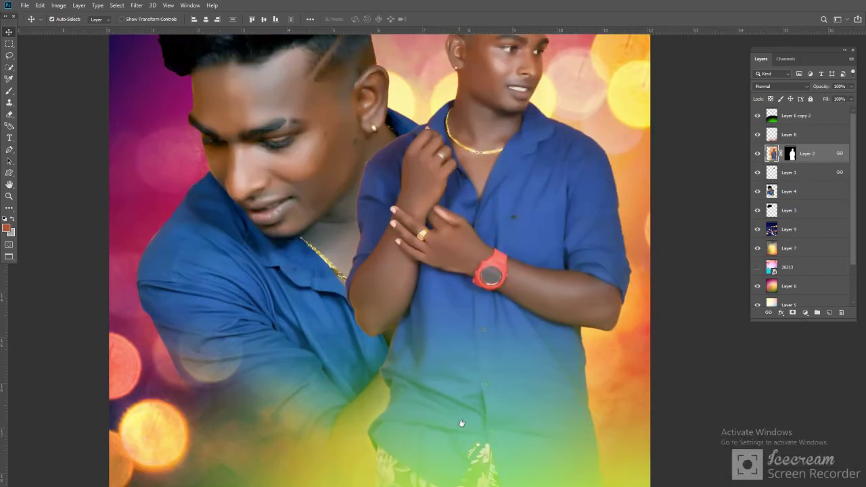
scroll(473, 318, "up", 2)
scroll(437, 380, "down", 2)
scroll(435, 375, "down", 2)
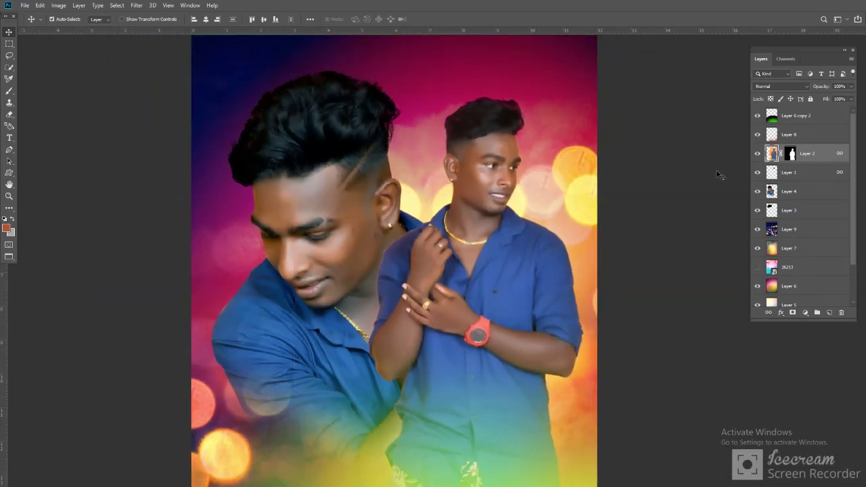
scroll(527, 284, "down", 1)
scroll(610, 194, "down", 2)
scroll(610, 194, "up", 2)
left_click_drag(541, 144, 537, 191)
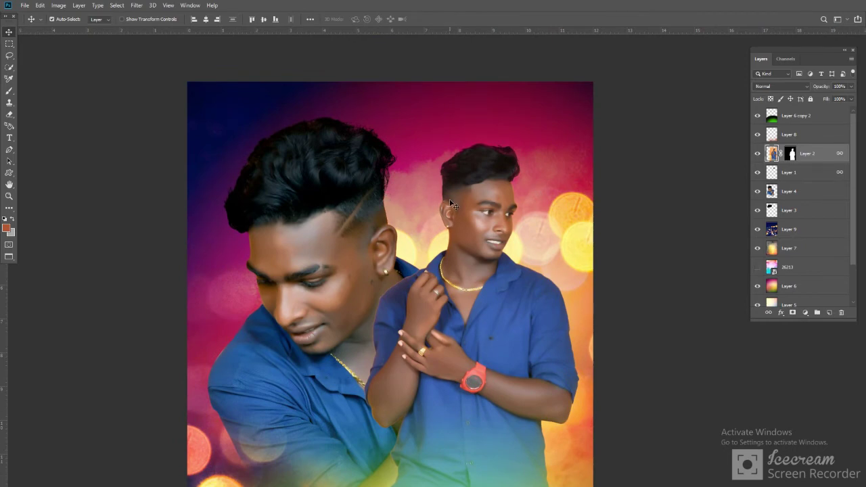
Step: Set the large leaning man's layer to Screen blending at 60% opacity
scroll(419, 206, "up", 2)
scroll(440, 206, "up", 1)
right_click(435, 236)
left_click(447, 245)
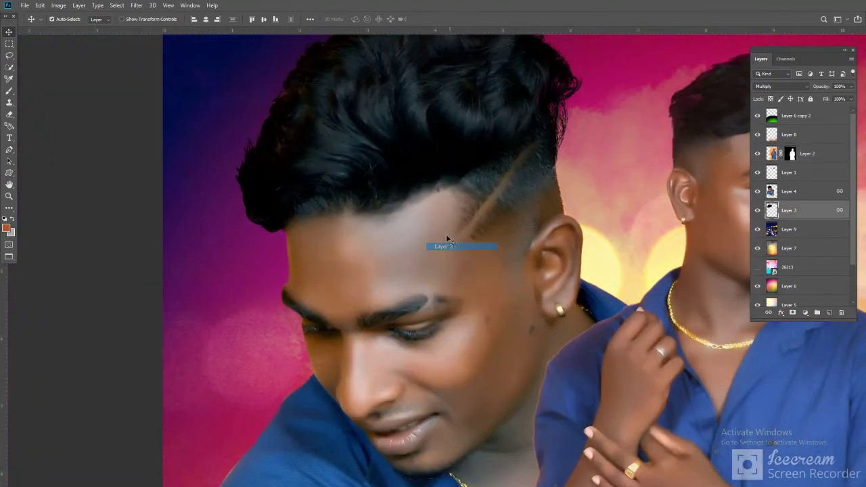
scroll(392, 332, "down", 3)
left_click(781, 86)
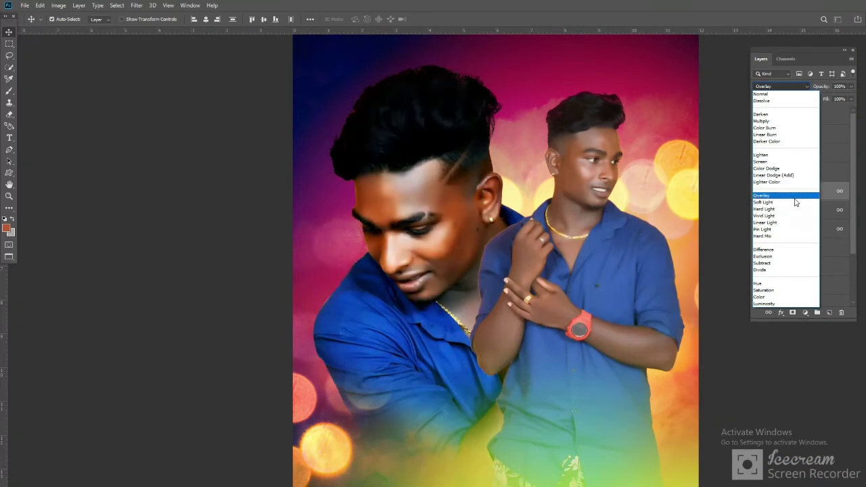
left_click(799, 161)
left_click_drag(834, 100, 832, 99)
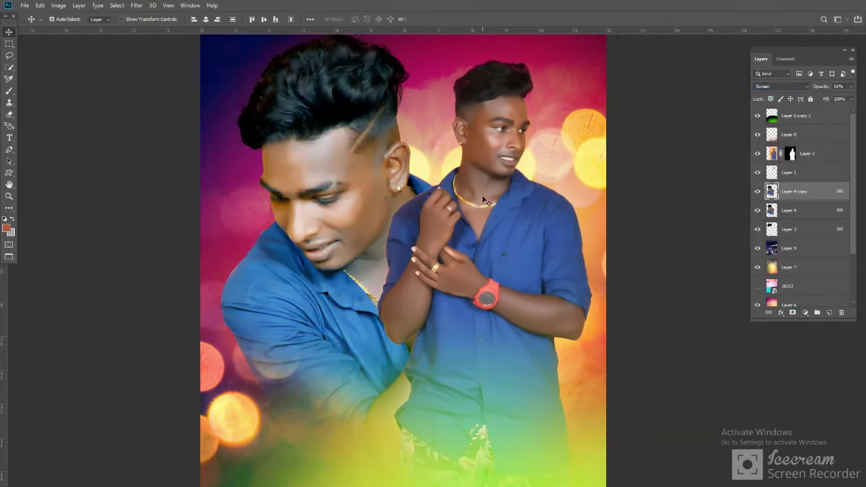
Step: Apply the Camera Raw Filter to the standing man's layer
left_click(807, 154)
left_click(116, 5)
left_click(151, 60)
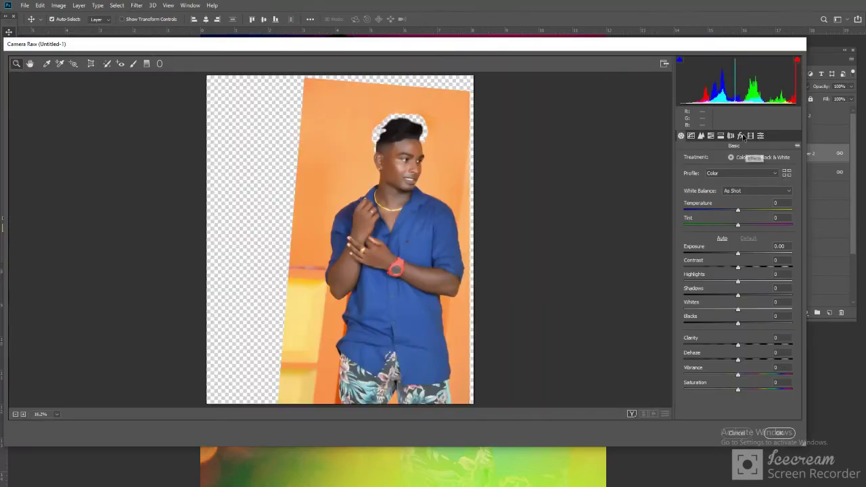
Step: Grade the standing man with the Brawon and Matt Black Camera Raw presets
left_click(796, 145)
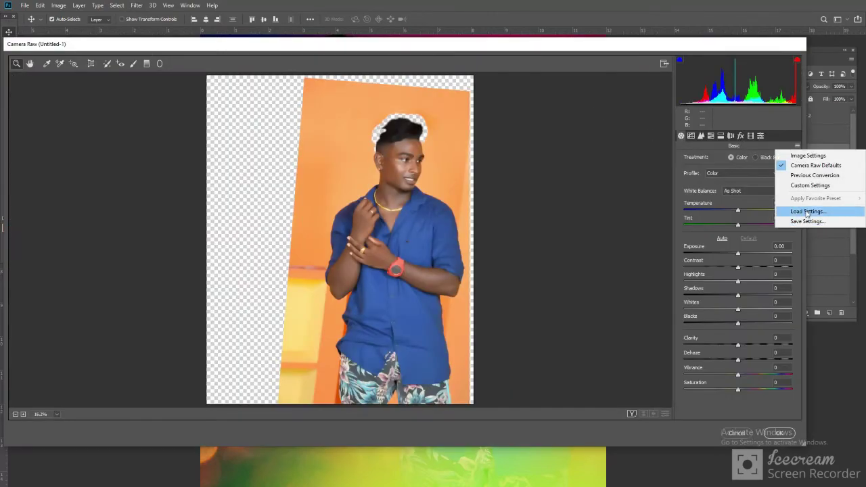
left_click(785, 212)
left_click(43, 24)
double_click(126, 139)
left_click(273, 91)
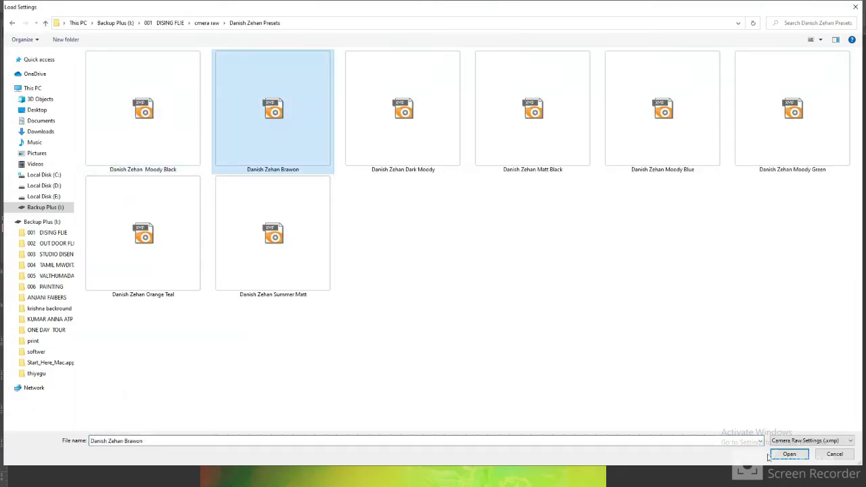
left_click(783, 455)
left_click(797, 145)
left_click(751, 213)
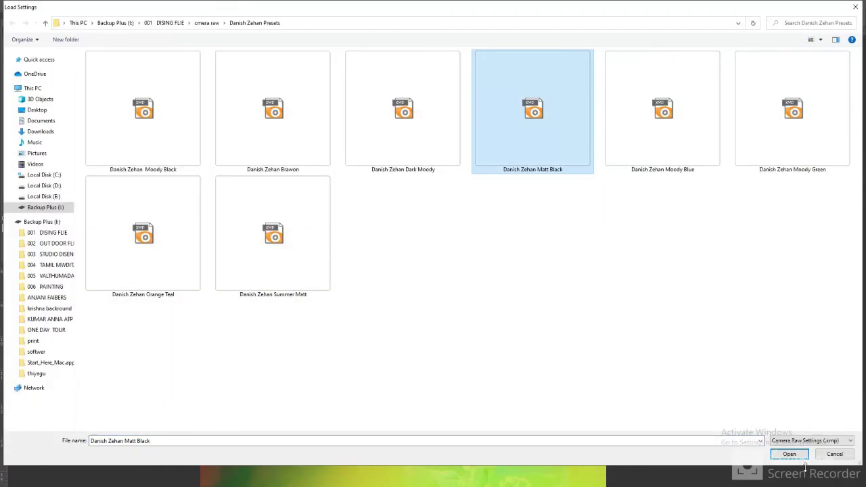
left_click(791, 454)
left_click(779, 433)
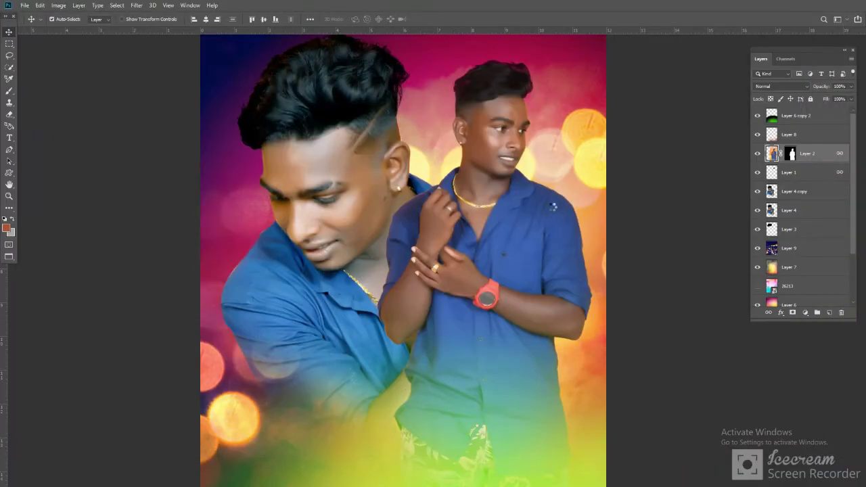
Step: Brighten the standing man's highlights with Levels, white input at 213
key("ctrl+l")
left_click_drag(765, 220, 746, 221)
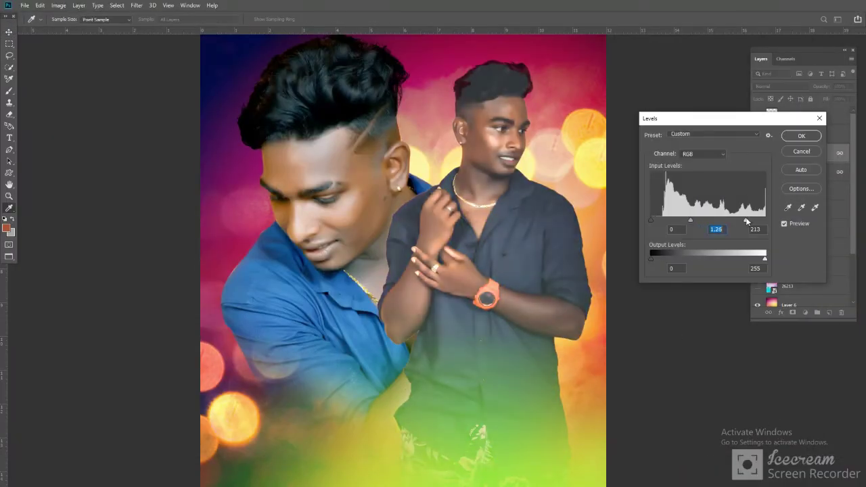
left_click(800, 136)
Step: Regrade him with the Moody Green and Orange Teal Camera Raw presets, then undo the last change
left_click(136, 4)
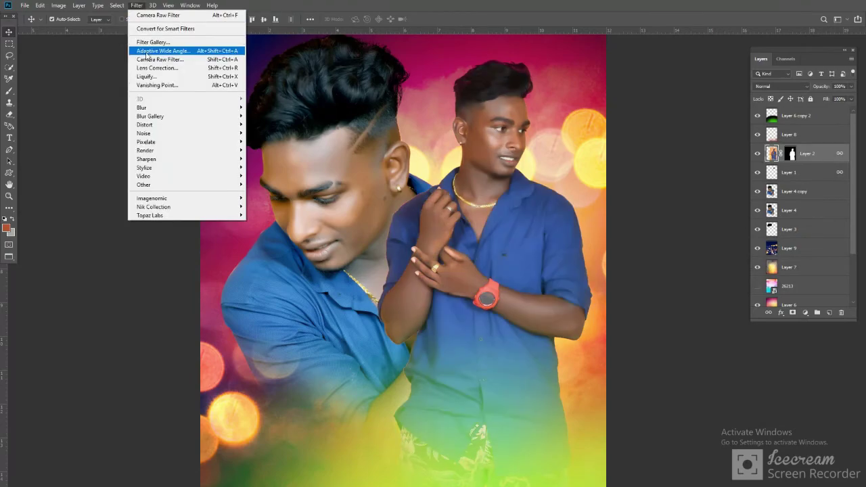
left_click(166, 50)
left_click(795, 146)
left_click(815, 215)
left_click(790, 110)
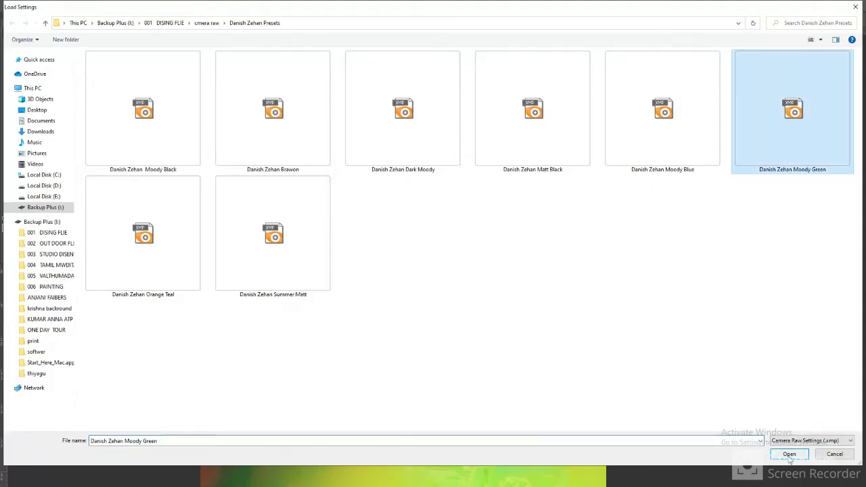
left_click(785, 458)
left_click(797, 145)
left_click(815, 216)
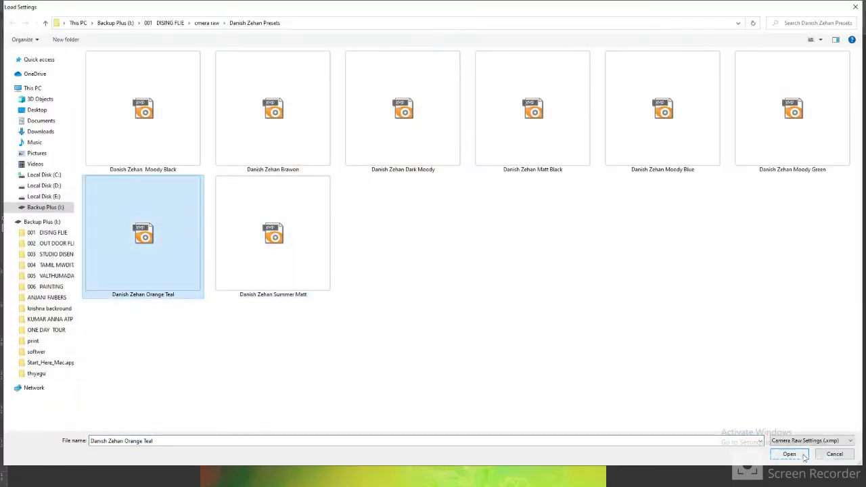
left_click(143, 248)
left_click(785, 458)
left_click(778, 432)
key("ctrl+z")
key("ctrl+z")
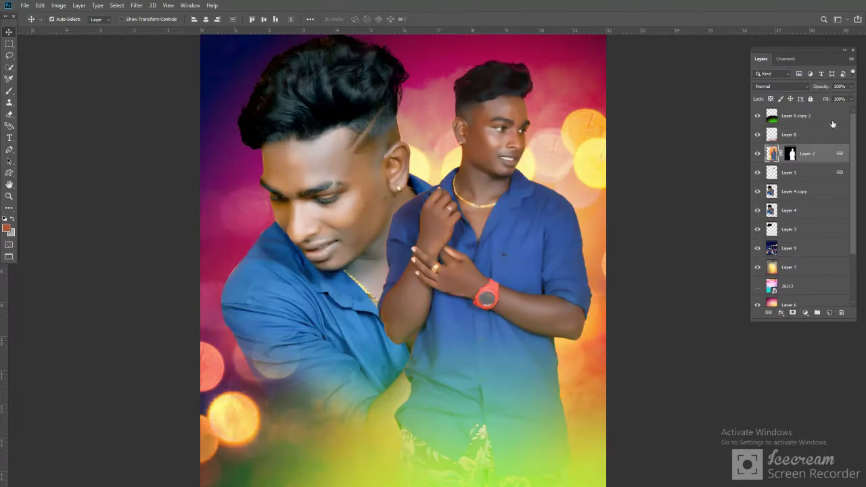
left_click(805, 313)
Step: Add a purple Solid Color fill over the standing man, blended in Hue mode
left_click(804, 149)
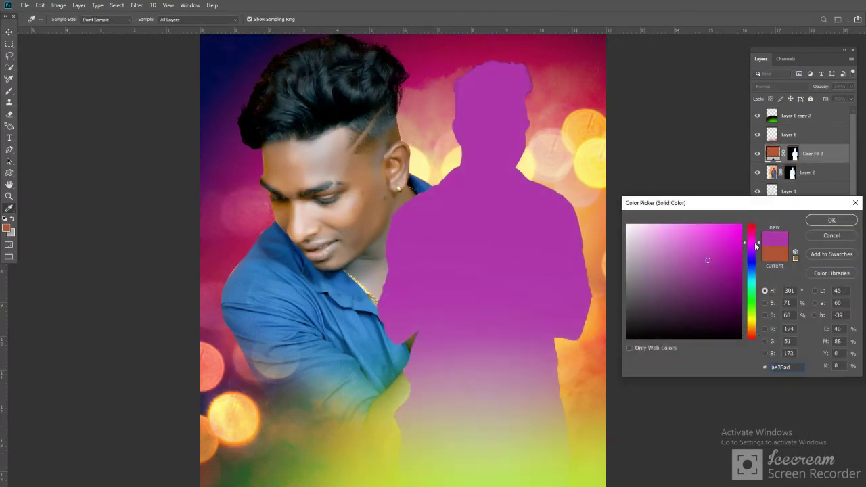
left_click(827, 216)
left_click(781, 86)
left_click(796, 284)
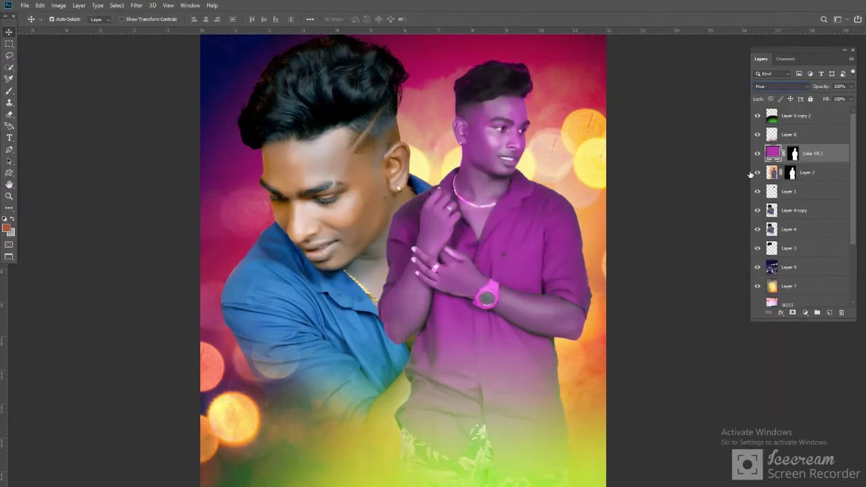
Step: Change the Hue fill colour to red after trying green and magenta
double_click(776, 154)
left_click_drag(750, 291, 751, 249)
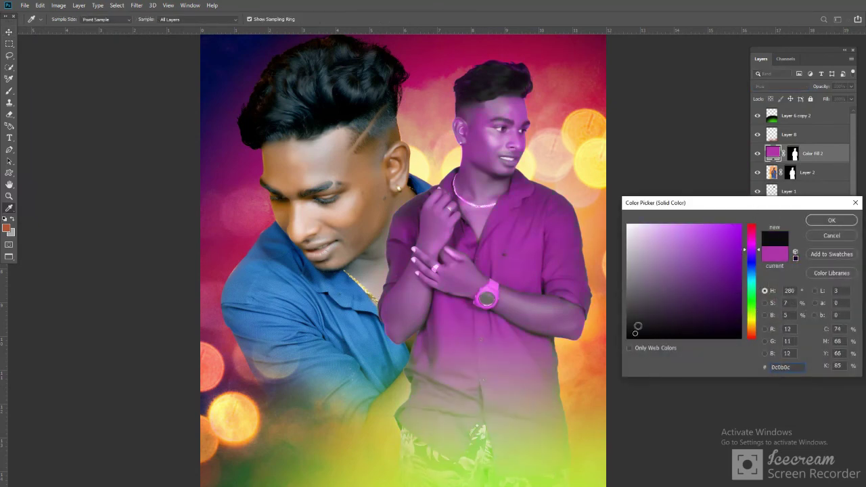
left_click_drag(637, 329, 649, 236)
left_click(702, 259)
mouse_move(751, 249)
left_mouse_down()
mouse_move(750, 304)
mouse_move(750, 272)
left_mouse_up()
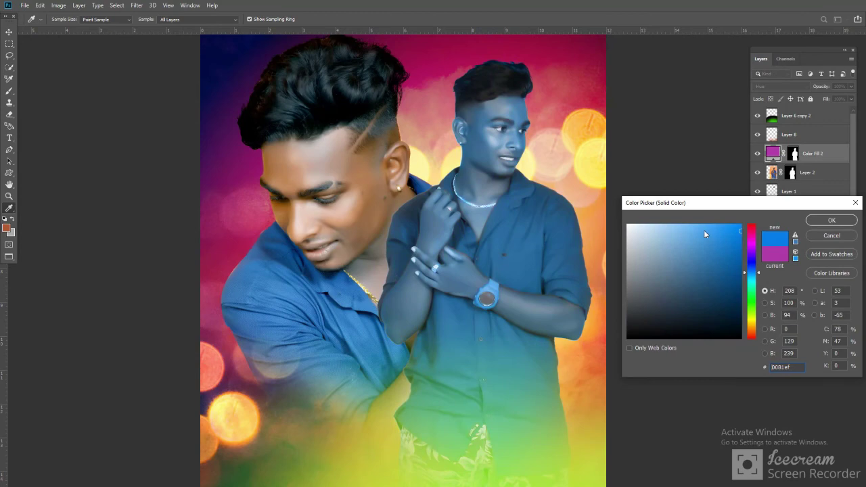
left_click(751, 232)
left_click(732, 311)
mouse_move(749, 345)
left_mouse_down()
mouse_move(753, 240)
mouse_move(745, 348)
left_mouse_up()
left_click(809, 222)
scroll(505, 119, "up", 3)
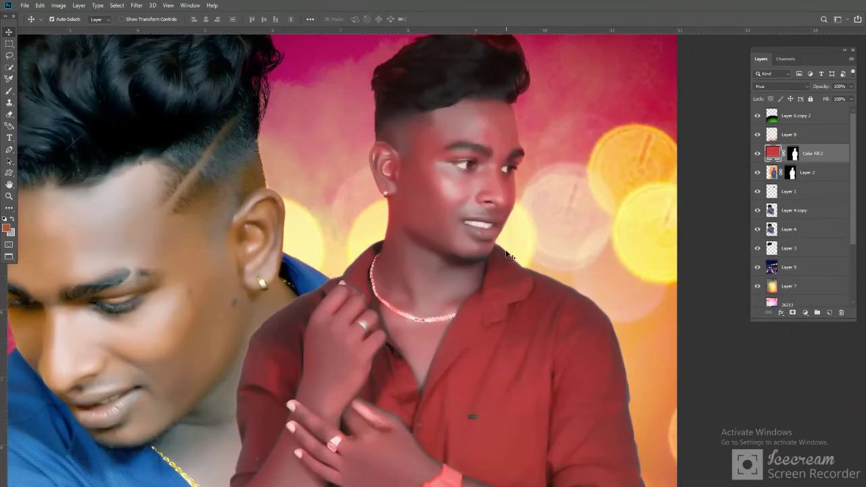
scroll(508, 255, "up", 2)
key("e")
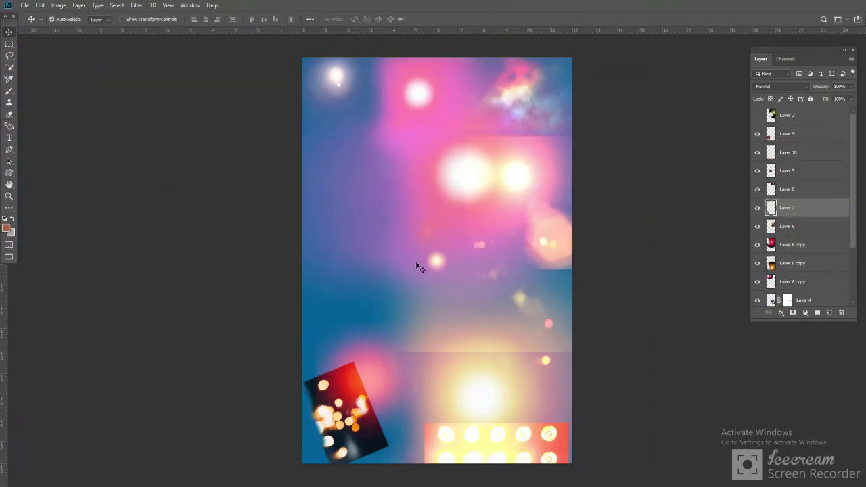
Step: Bring the bokeh lights layer into the poster and commit its resize
mouse_move(495, 377)
left_mouse_down()
mouse_move(400, 277)
mouse_move(525, 292)
mouse_move(52, 44)
mouse_move(514, 271)
left_mouse_up()
key("Return")
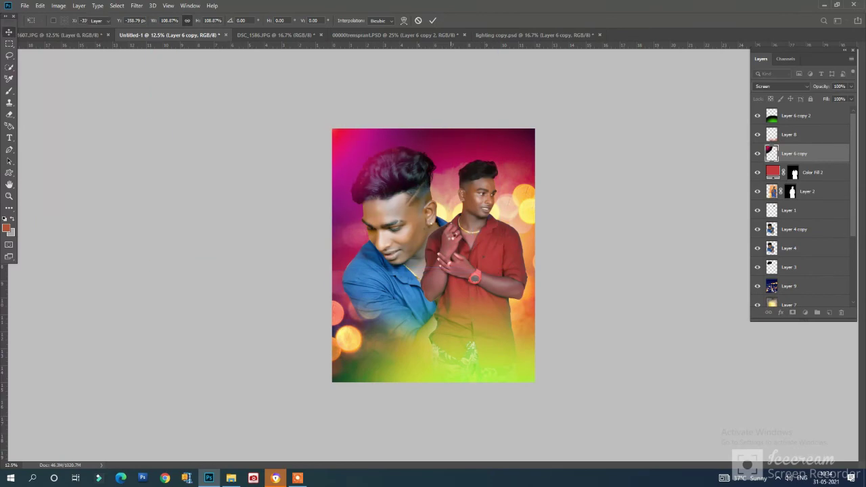
key("ctrl+plus")
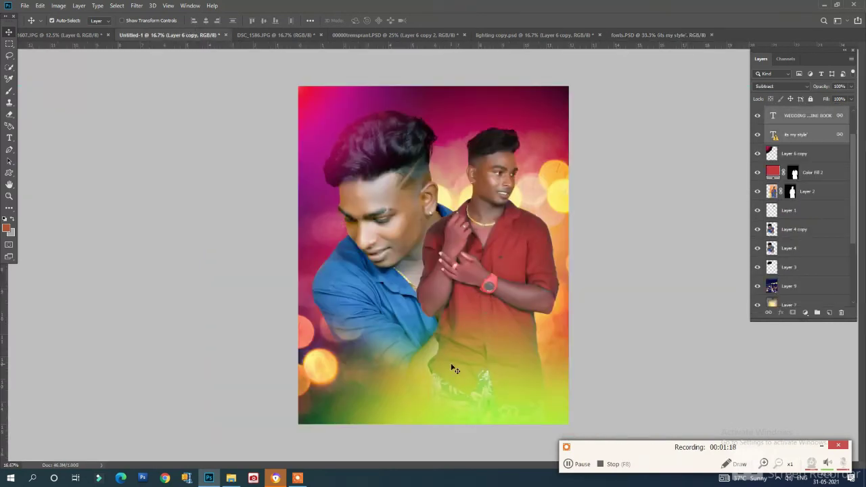
Step: Drag the 'its my style' title and subtitle into the poster's bottom centre
left_click_drag(233, 248, 452, 365)
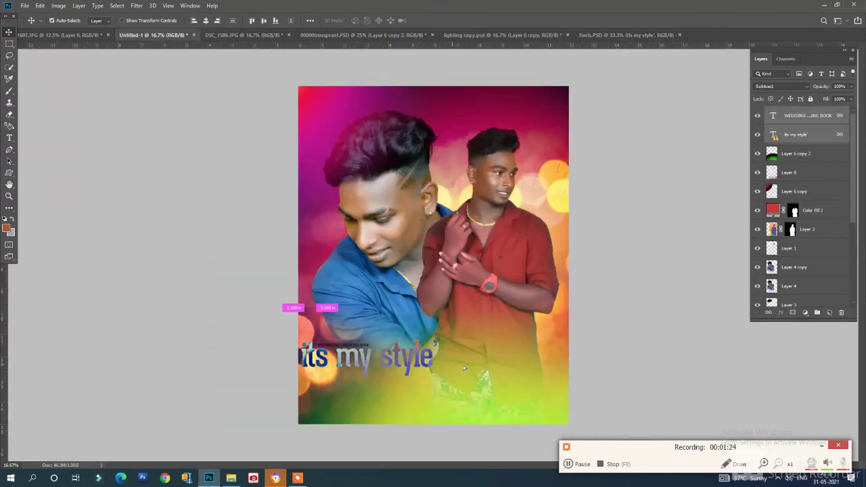
left_click_drag(395, 364, 494, 403)
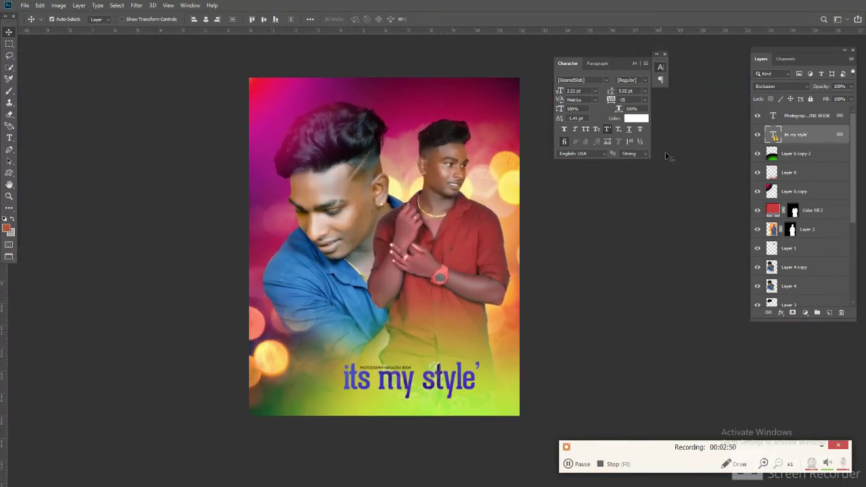
left_click(634, 63)
key("ctrl+plus")
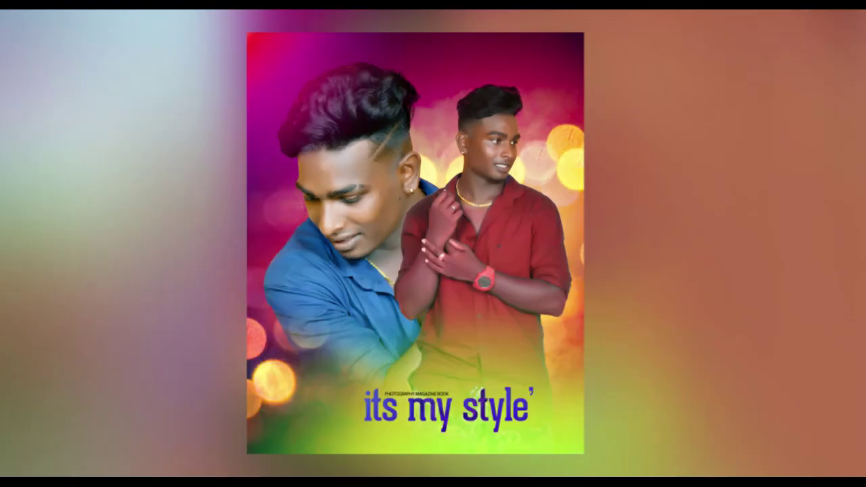